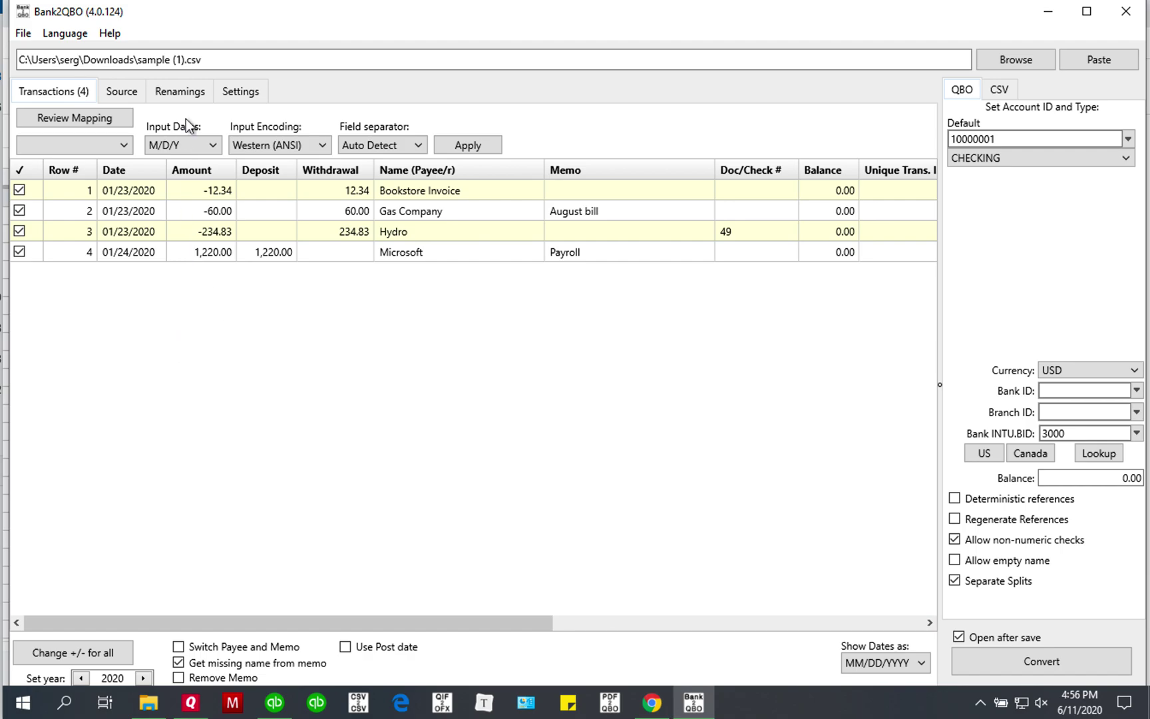
- Compare the raw CSV source with the sample (1) spreadsheet in Google Sheets, and return to the transaction list in Bank2QBO
left_click(119, 92)
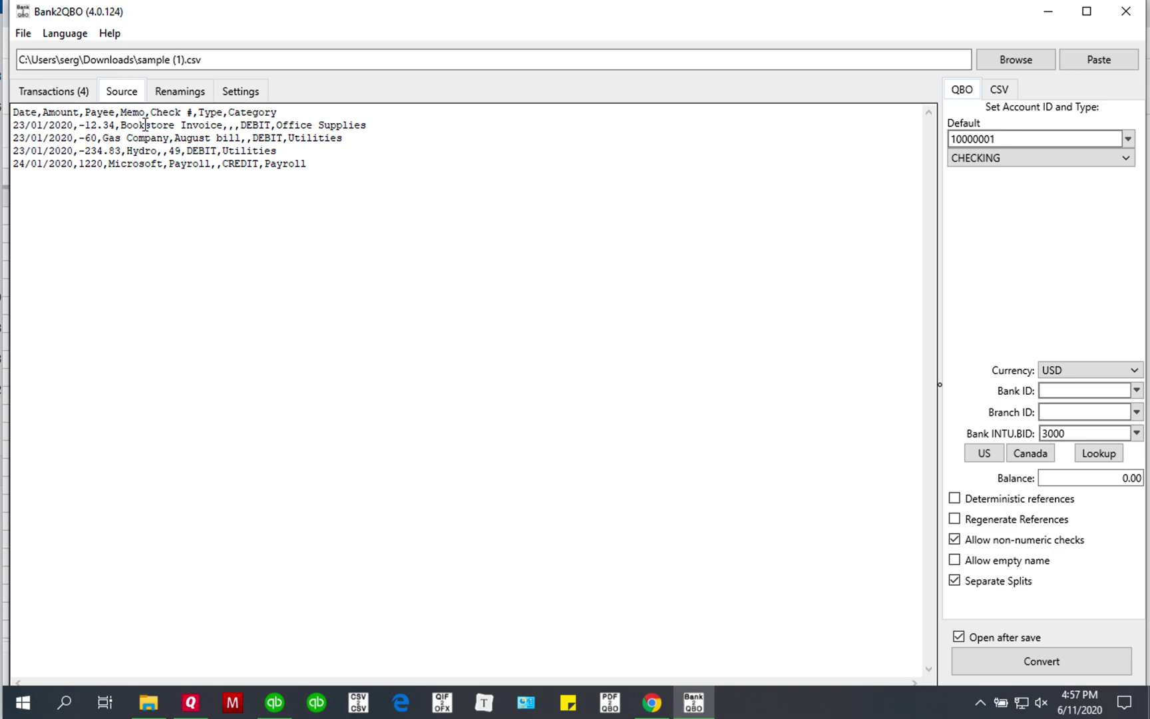
left_click(653, 701)
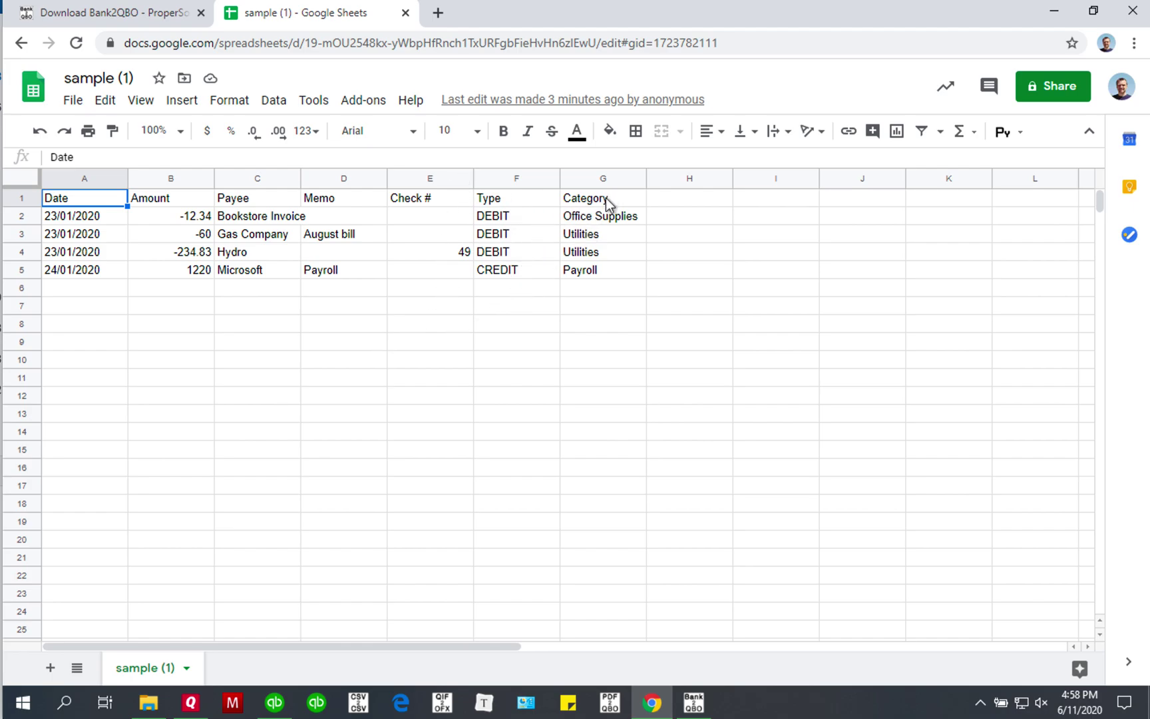
left_click(696, 712)
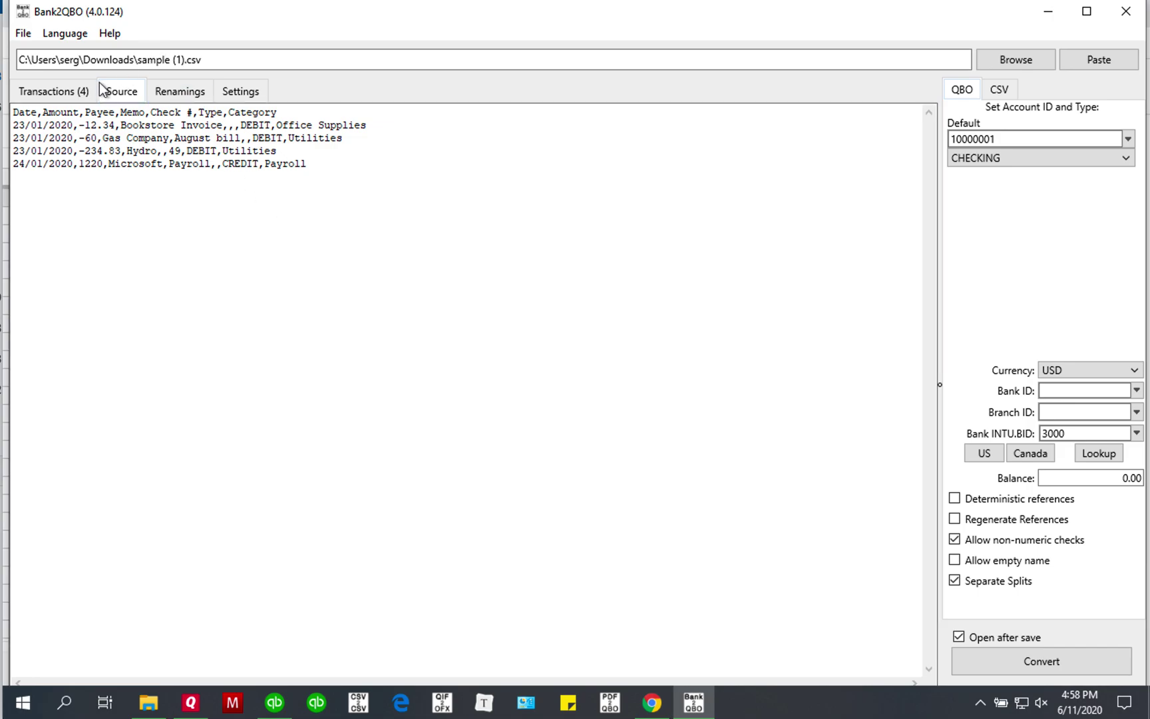
left_click(59, 93)
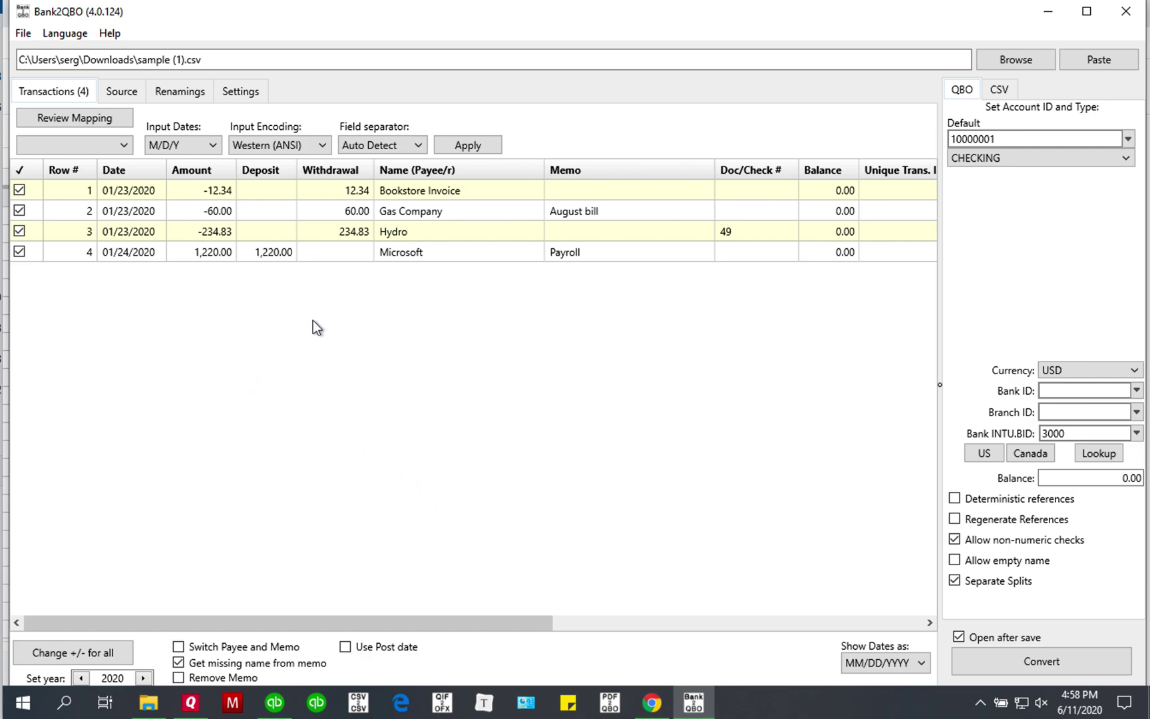
- Open the CSV column mapping for review, enlarging and repositioning its window so all source columns fit
left_click(91, 120)
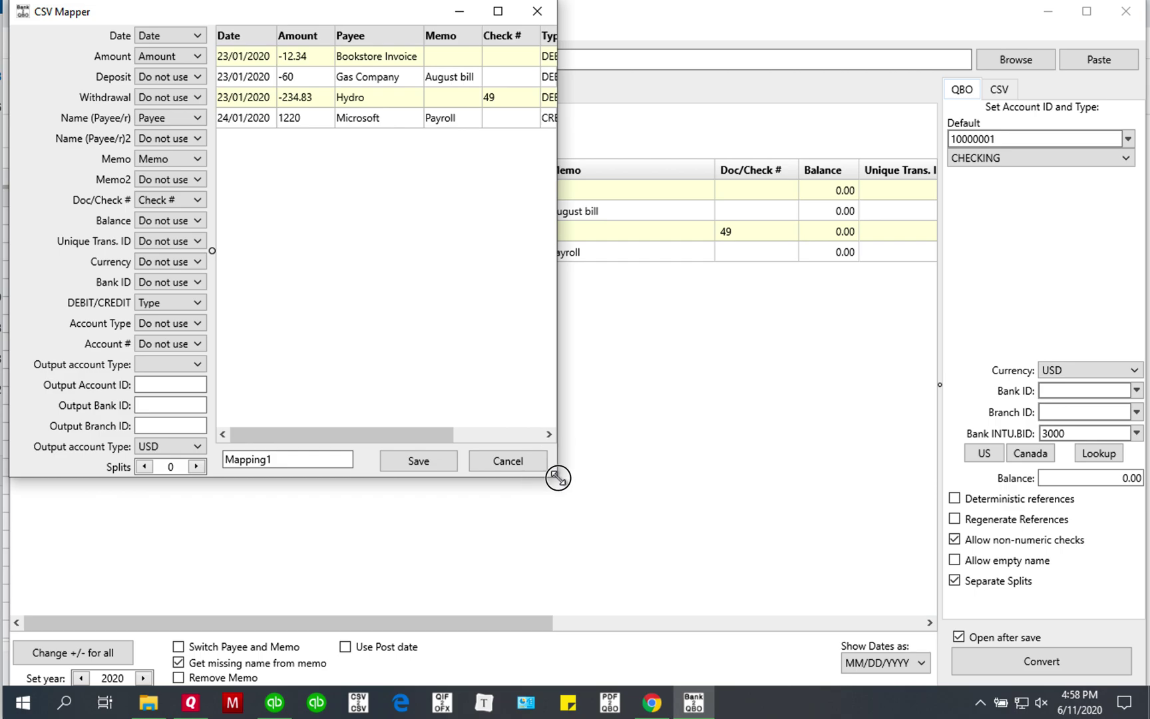
left_click_drag(558, 477, 816, 580)
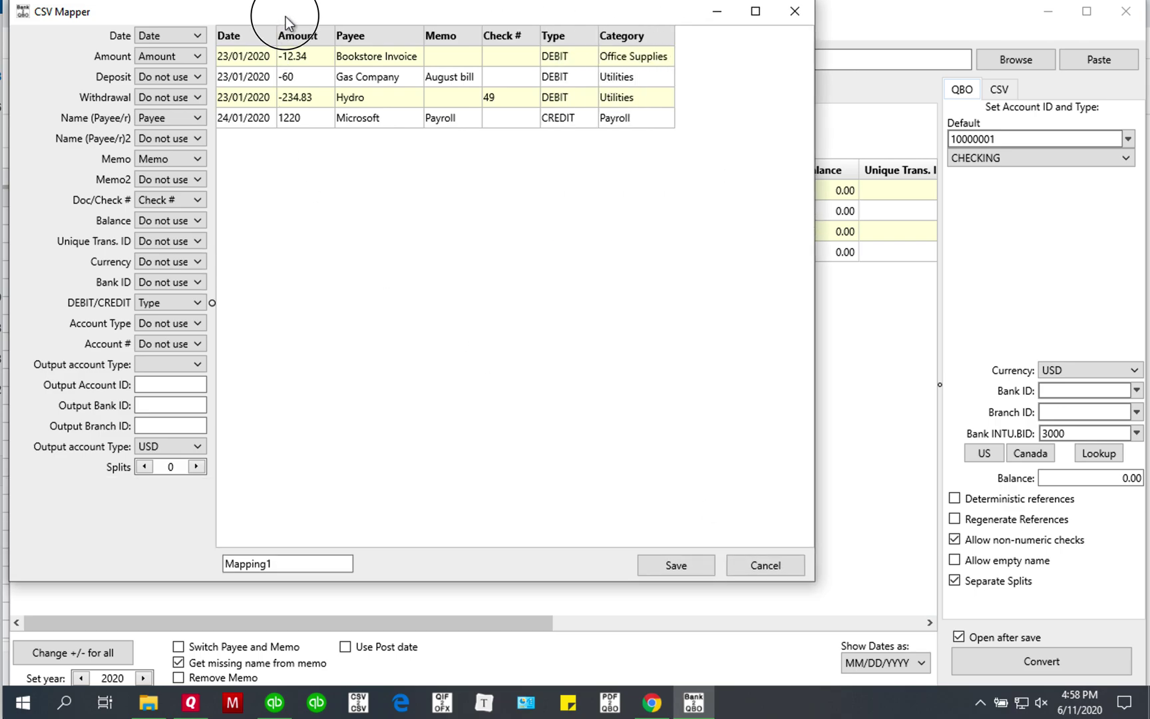
left_click_drag(285, 17, 364, 54)
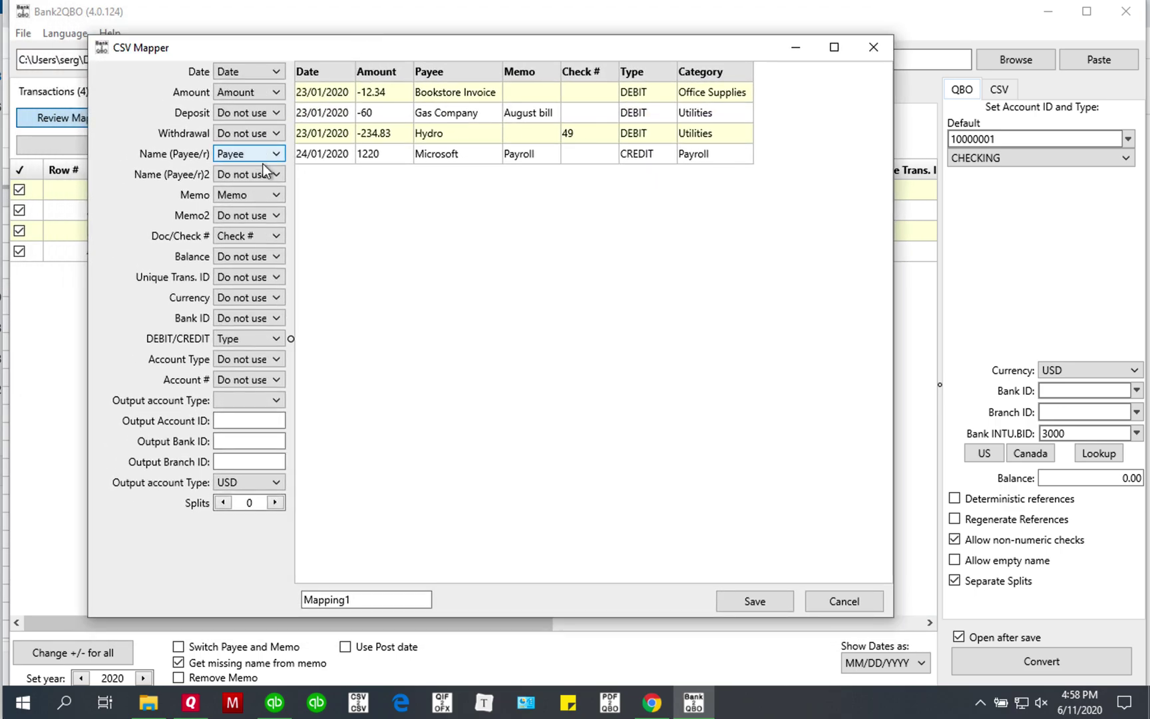
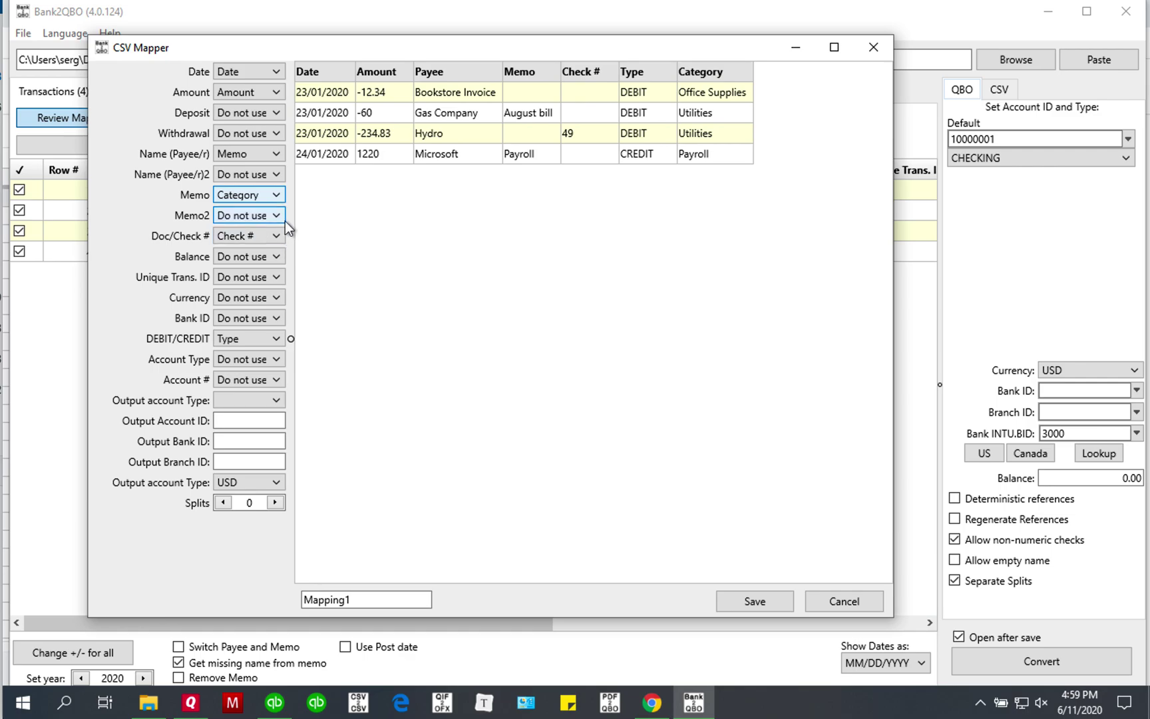
- Map the Memo field to the Memo column and the Name (Payee/r) field to the Payee column
left_click(237, 196)
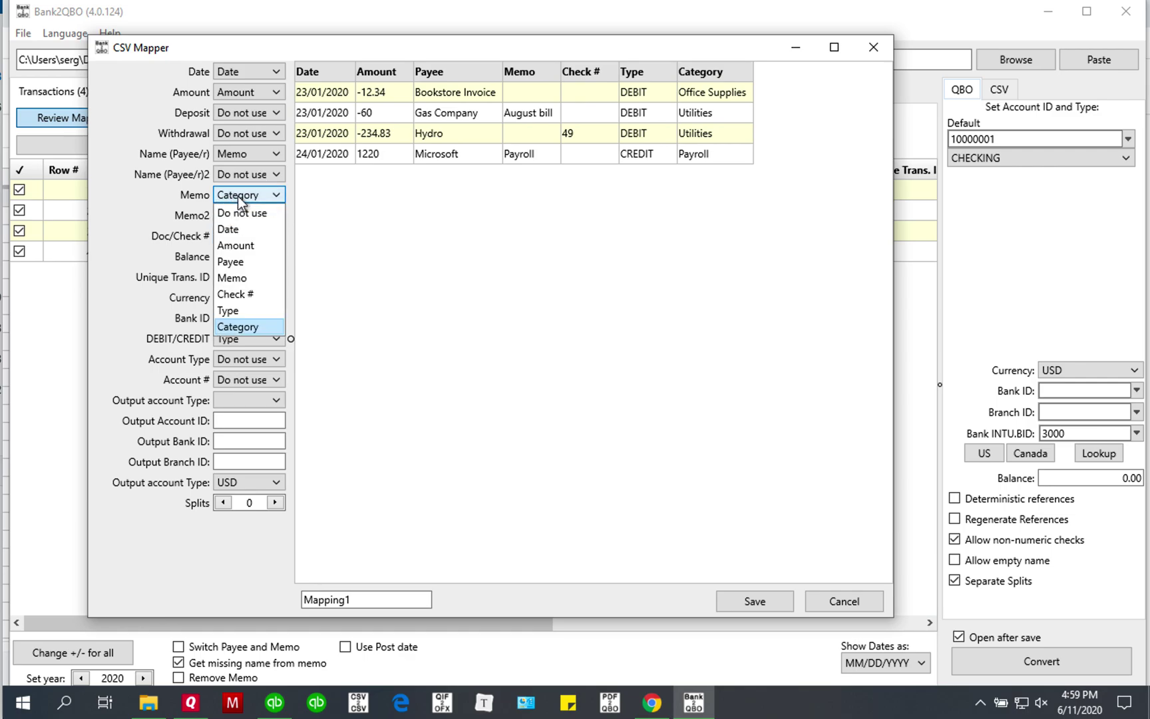
left_click(236, 279)
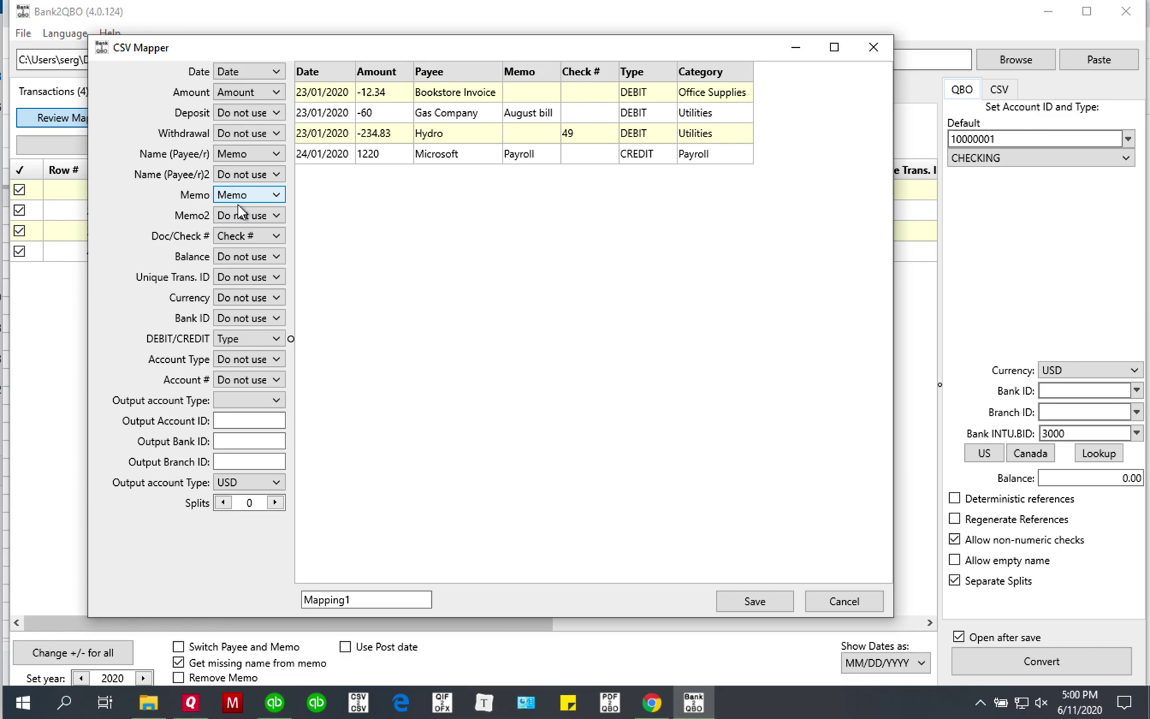
left_click(237, 154)
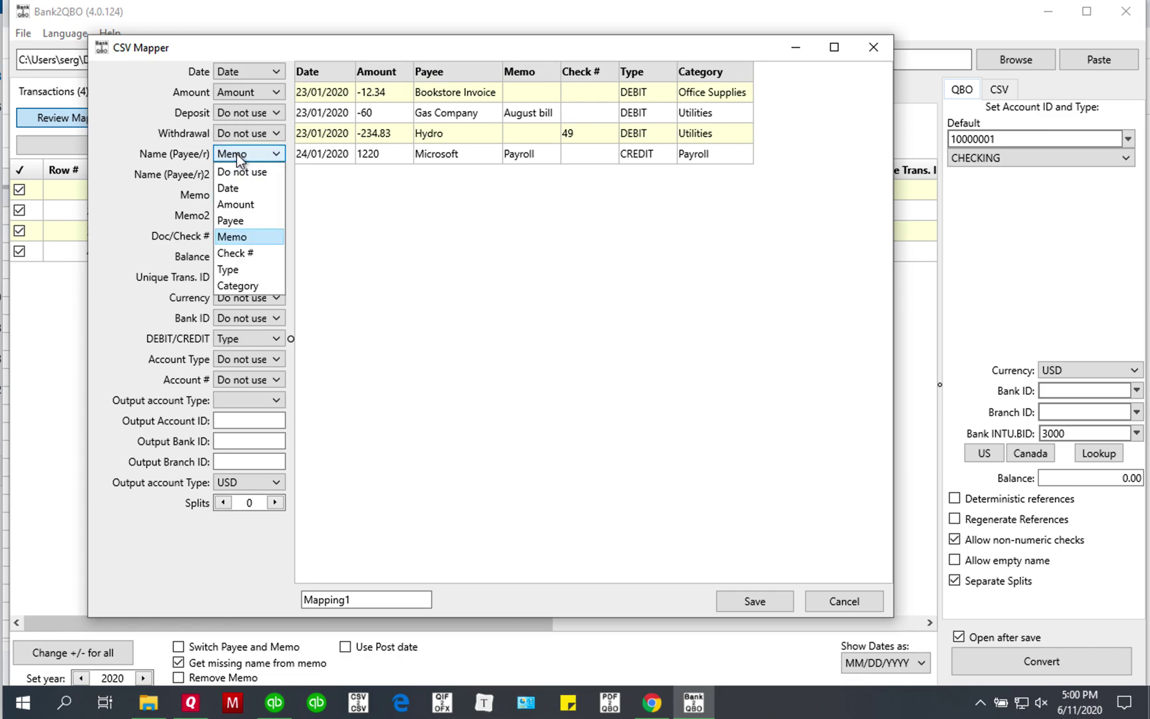
left_click(233, 221)
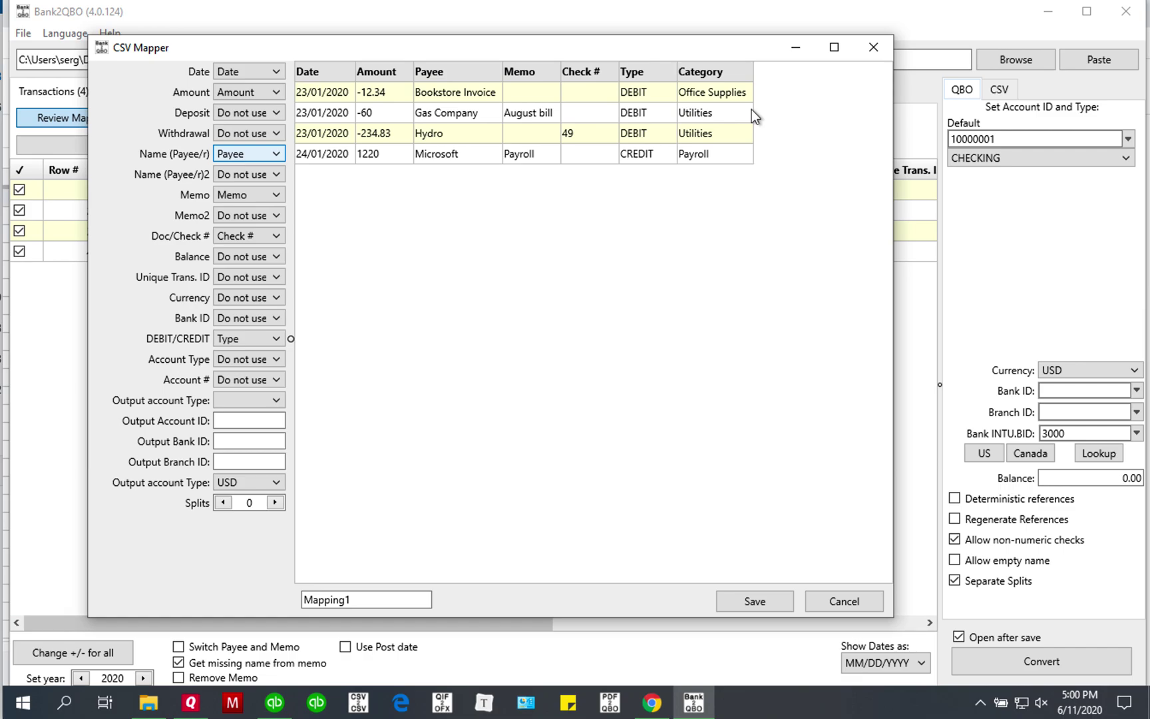
left_click(232, 194)
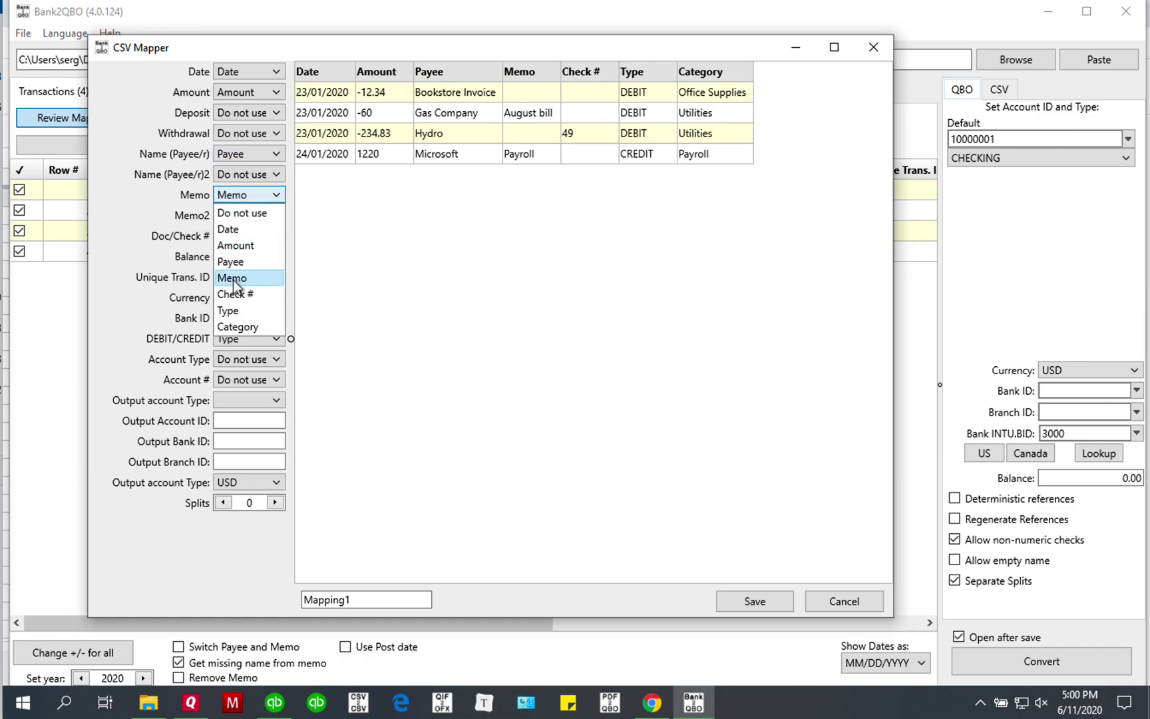
left_click(234, 194)
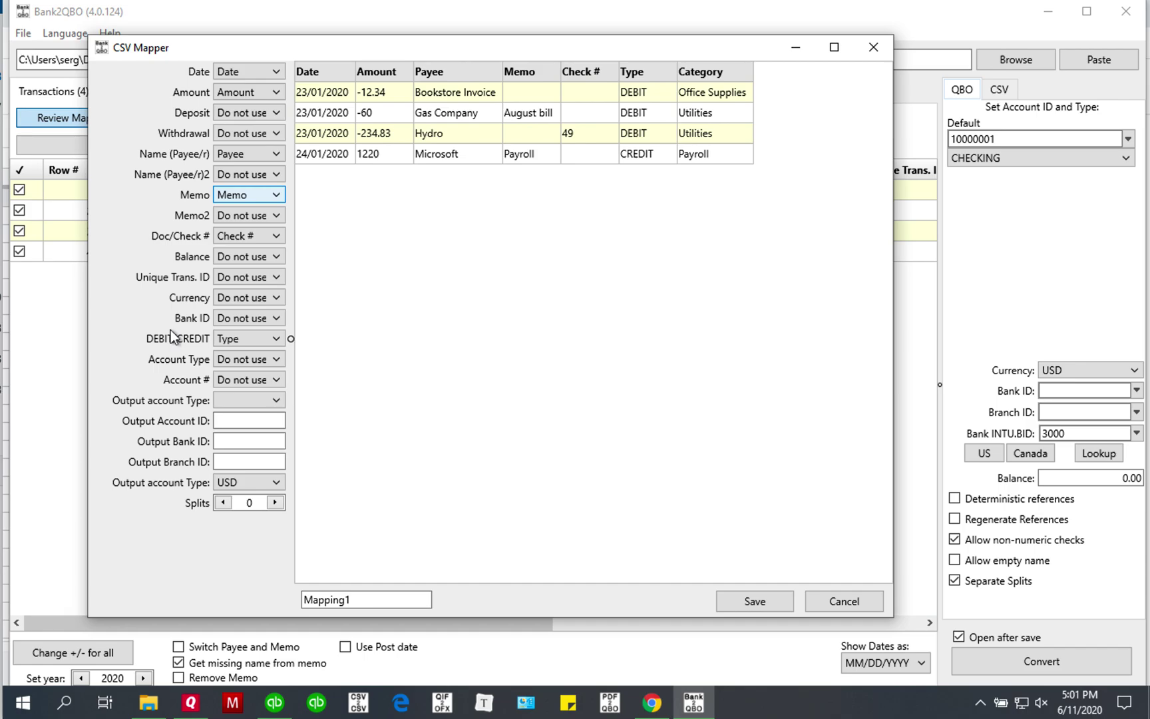
- Try setting the Amount field to Do not use, and inspect the column choices for Deposit and Withdrawal
left_click(256, 91)
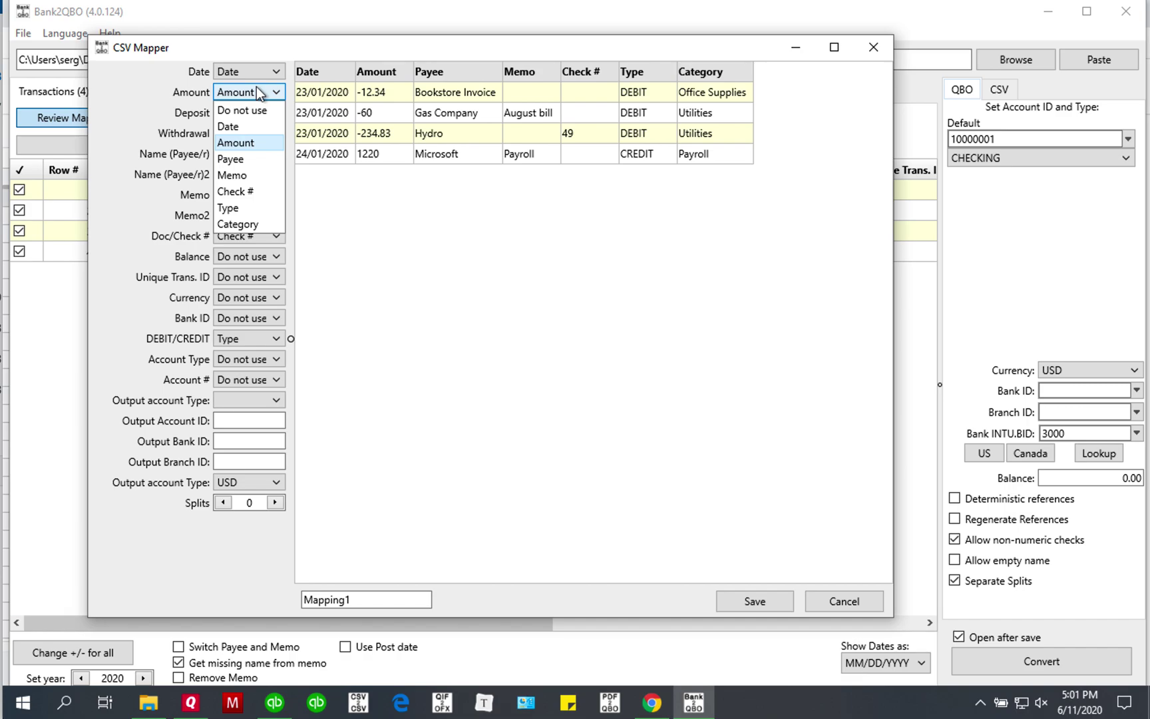
left_click(257, 87)
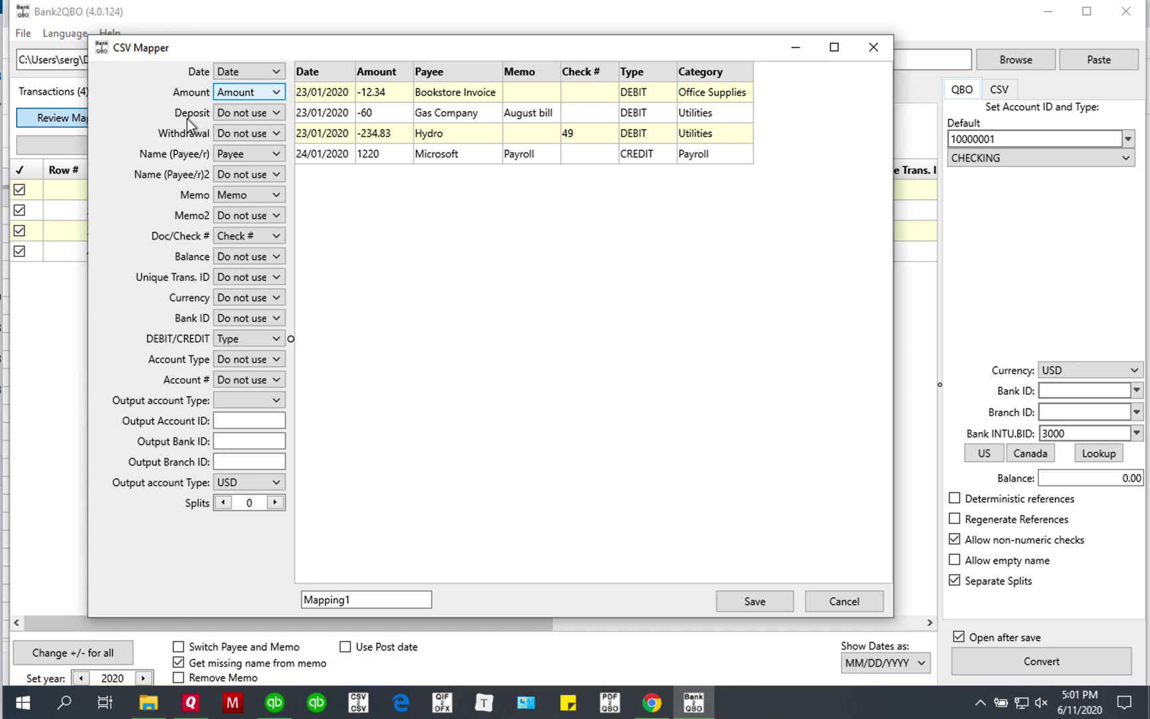
left_click(251, 91)
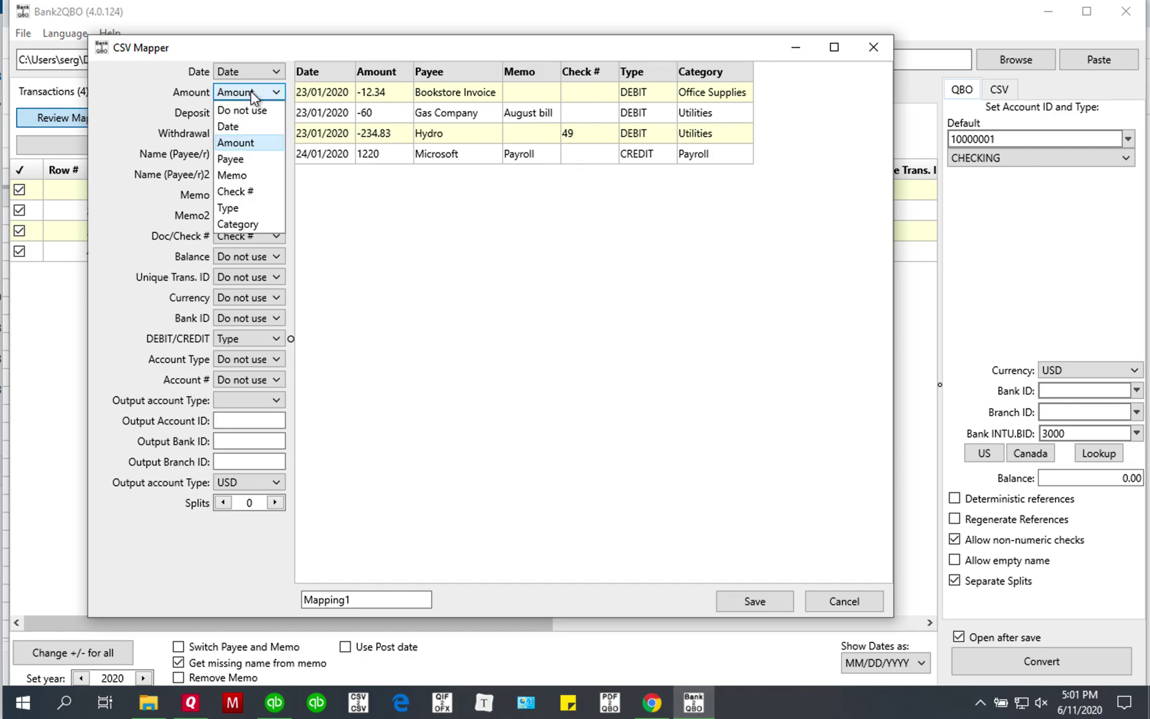
left_click(239, 112)
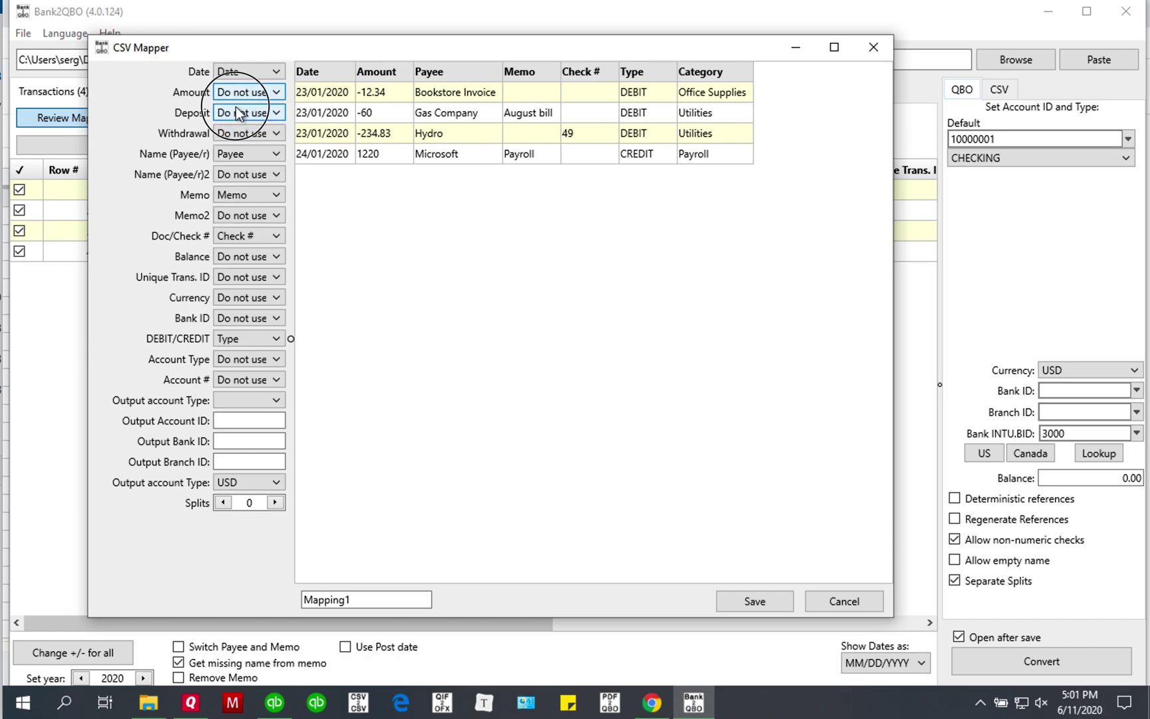
left_click(235, 108)
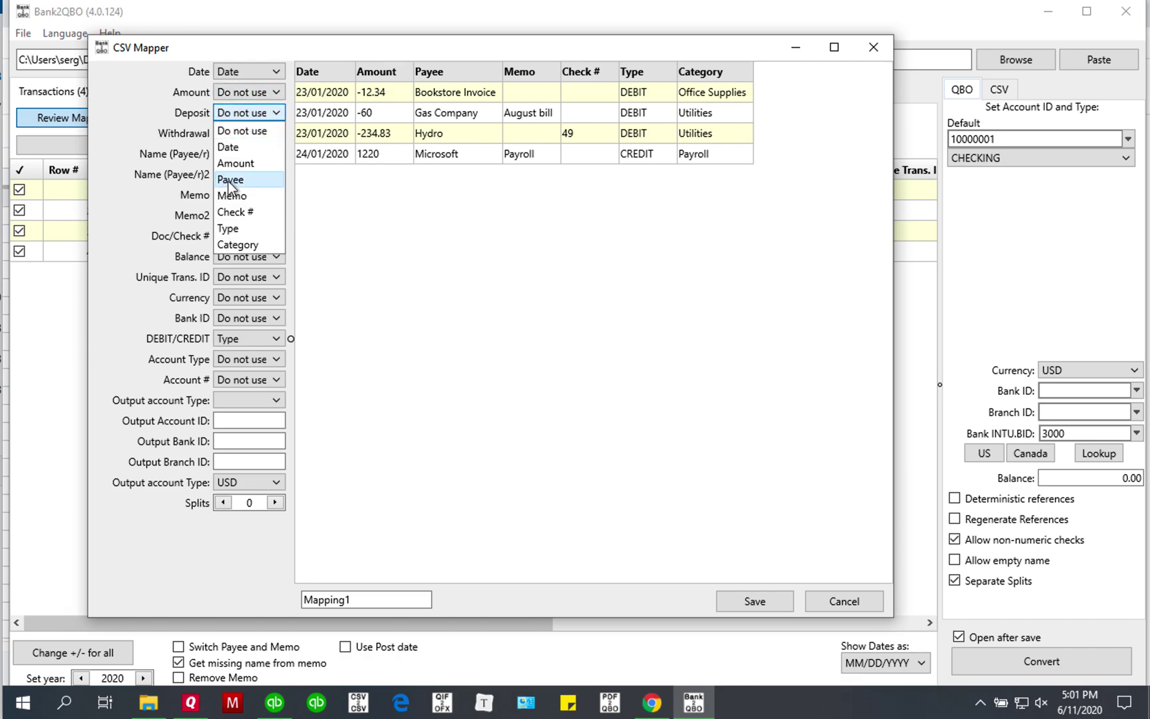
left_click(201, 123)
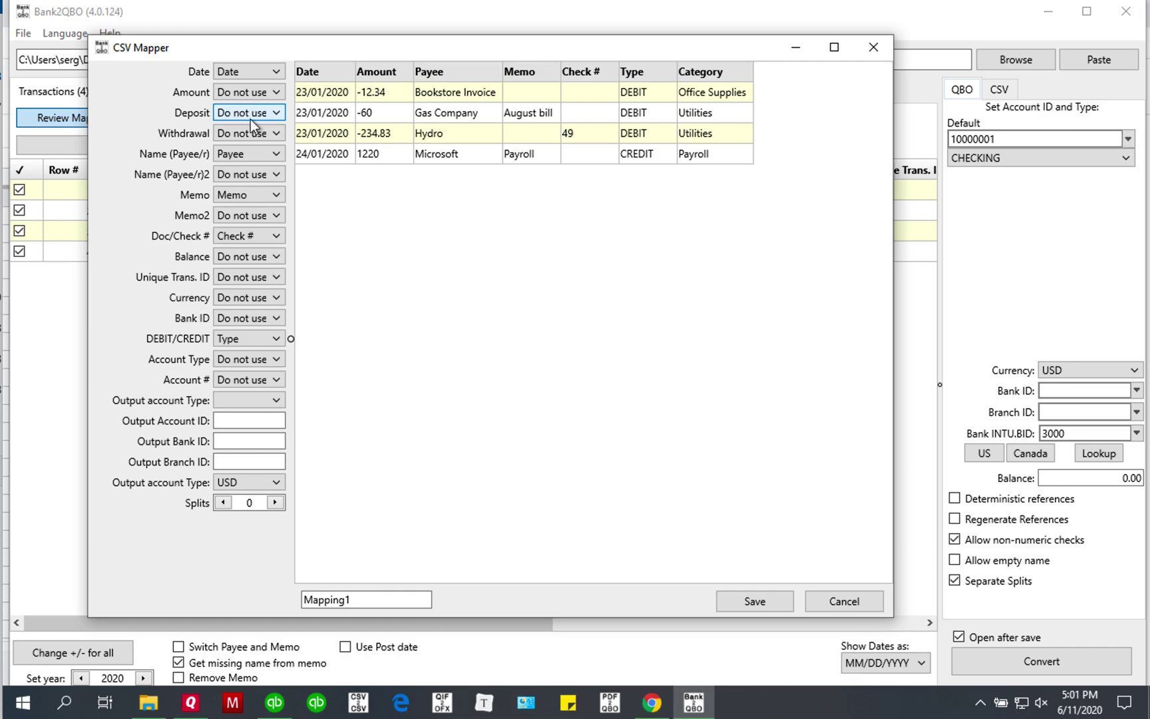
left_click(248, 135)
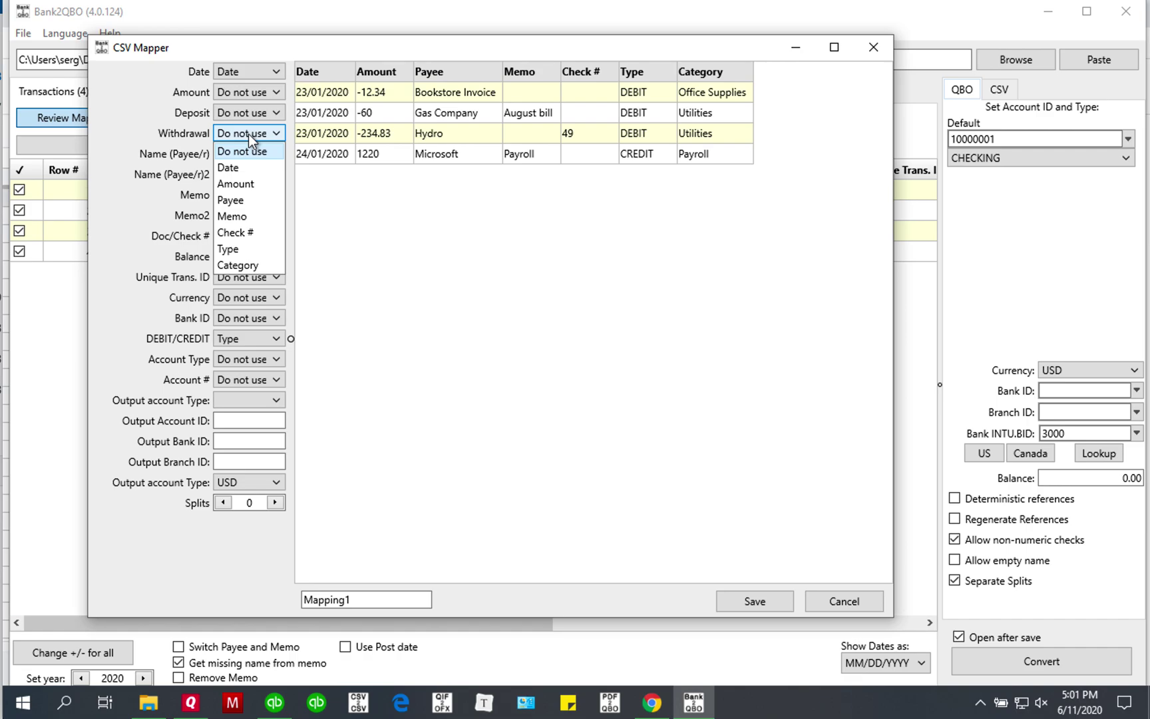
left_click(176, 111)
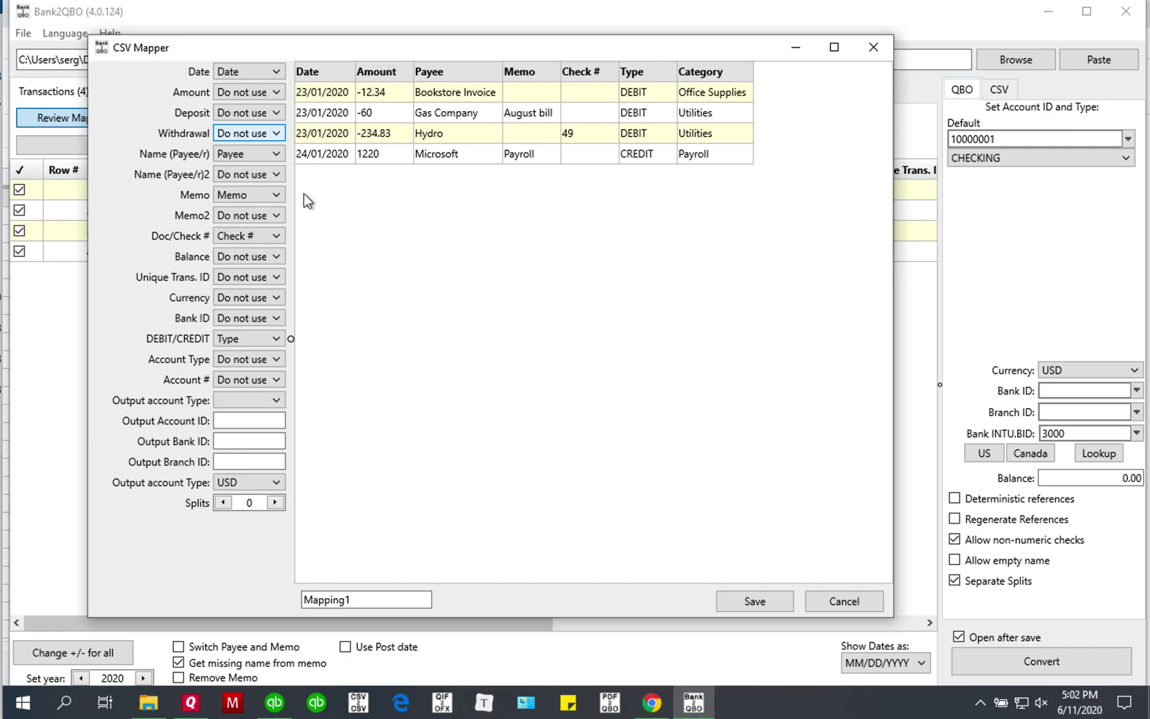
- Map the Amount field to the Amount column and the DEBIT/CREDIT field to the Type column
left_click(235, 91)
left_click(238, 141)
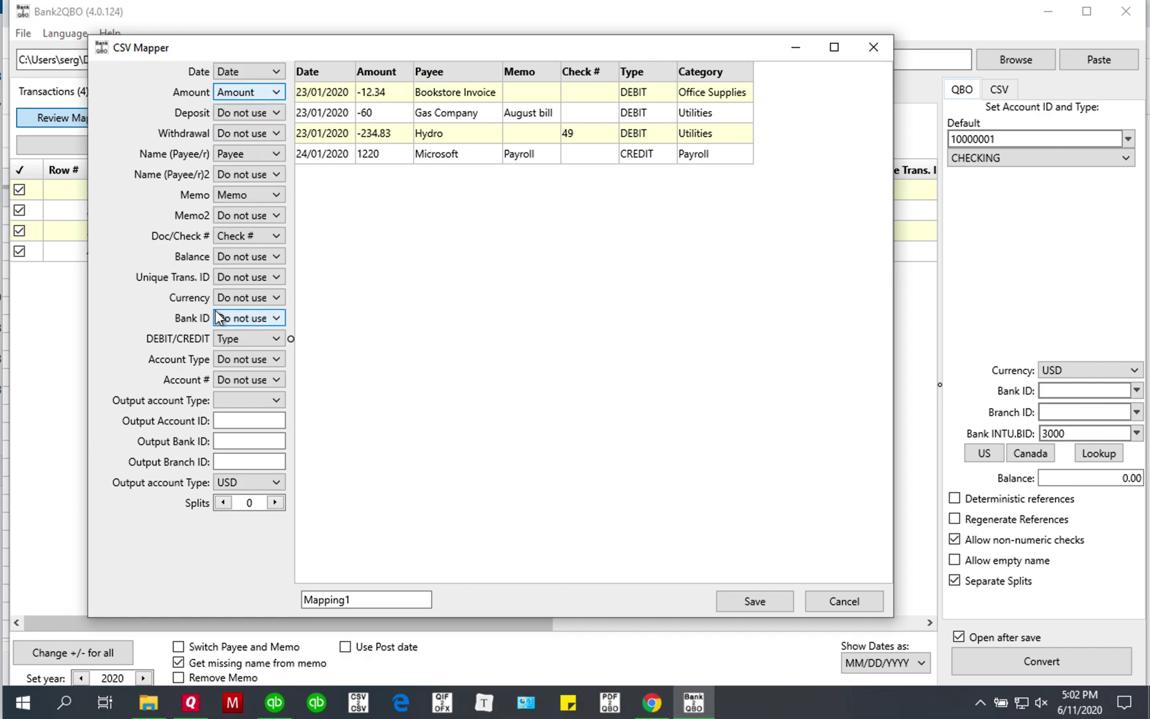
left_click(237, 342)
left_click(242, 454)
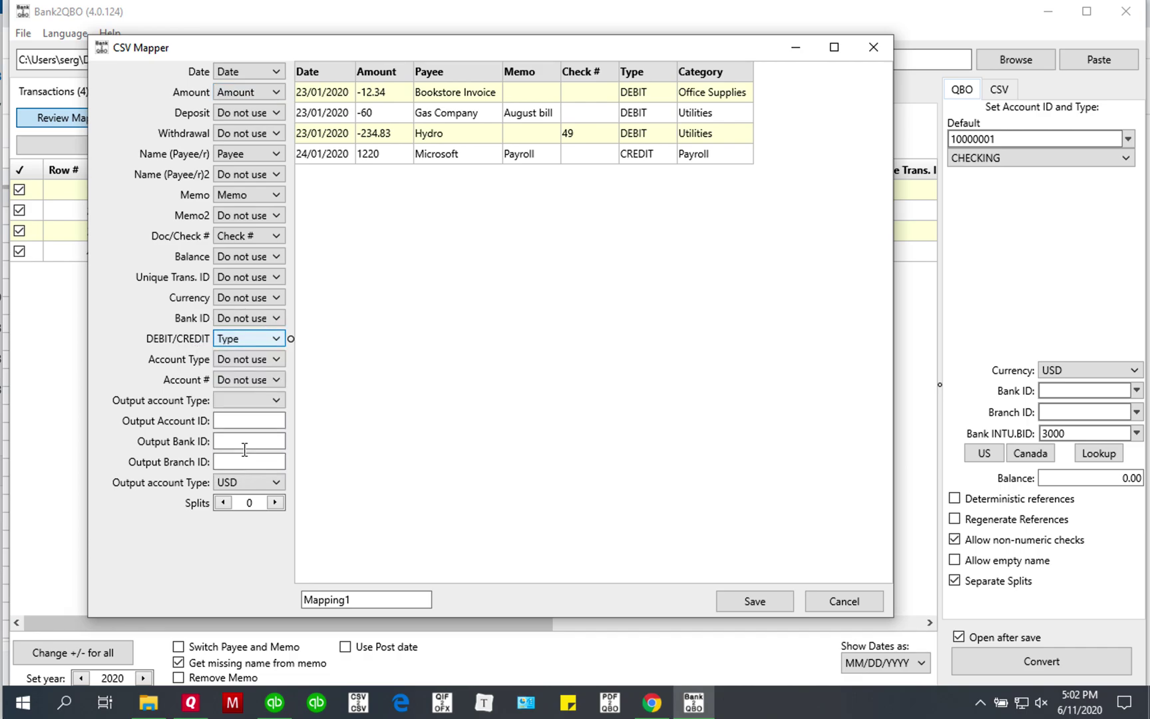
- Inspect the column choices for Balance, Account # and Account Type, along with the output account type options
left_click(235, 259)
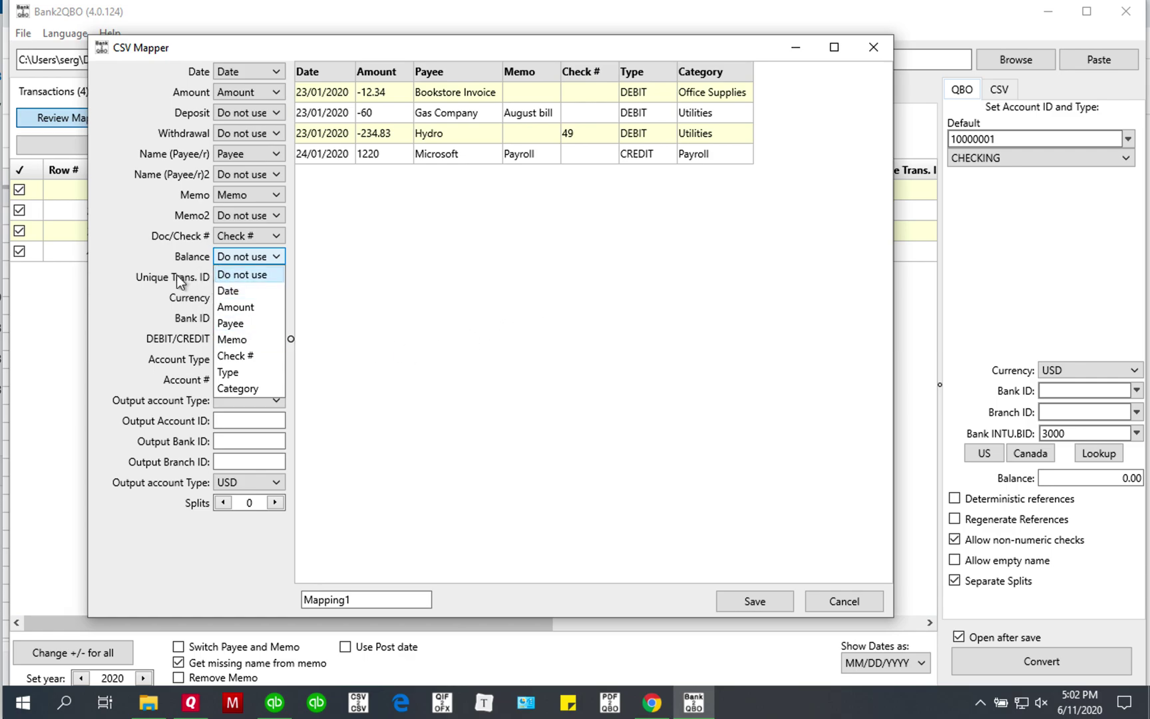
left_click(239, 250)
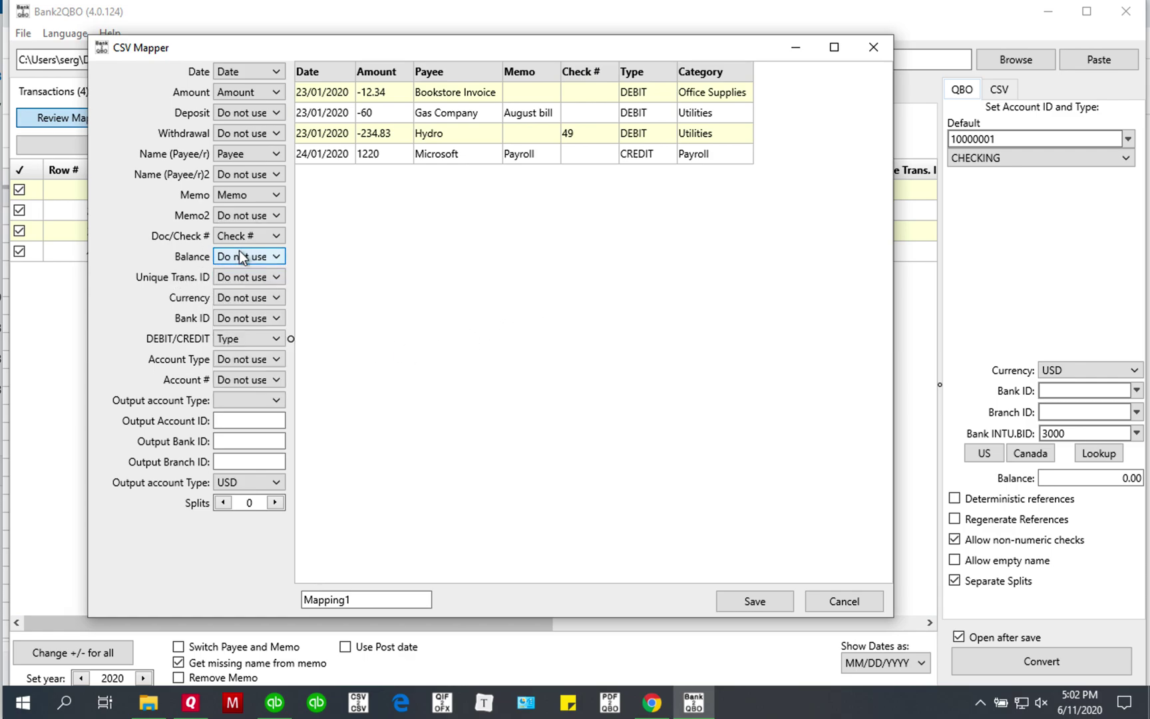
left_click(215, 382)
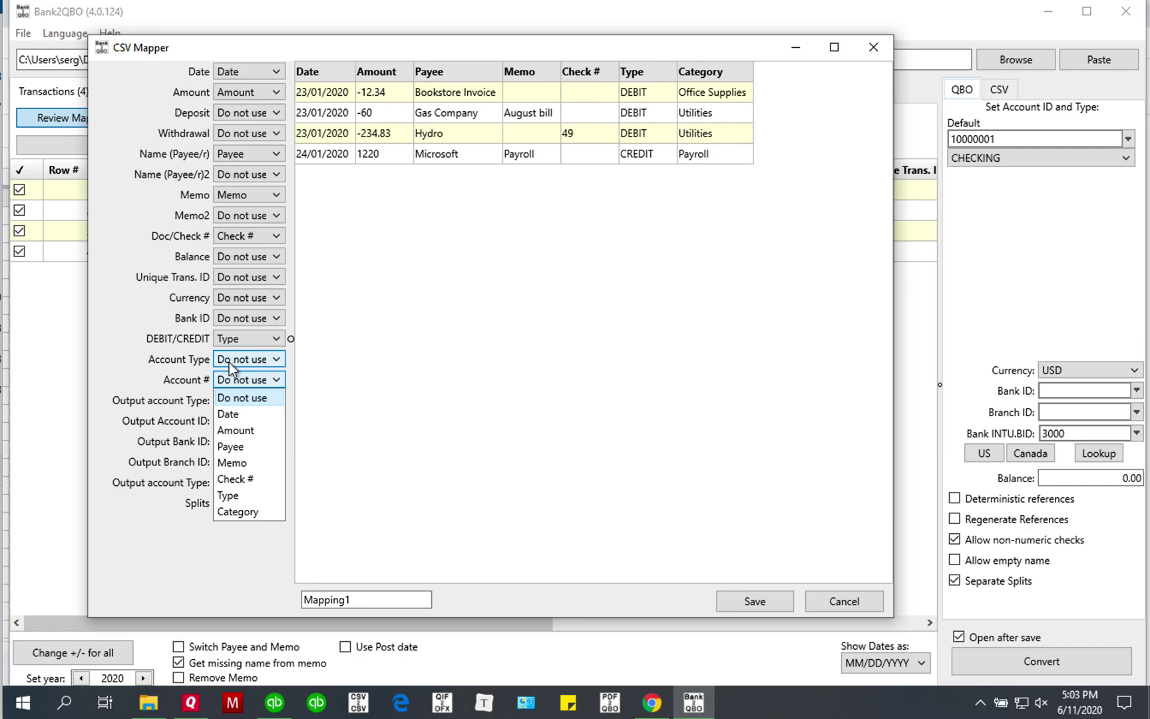
left_click(175, 370)
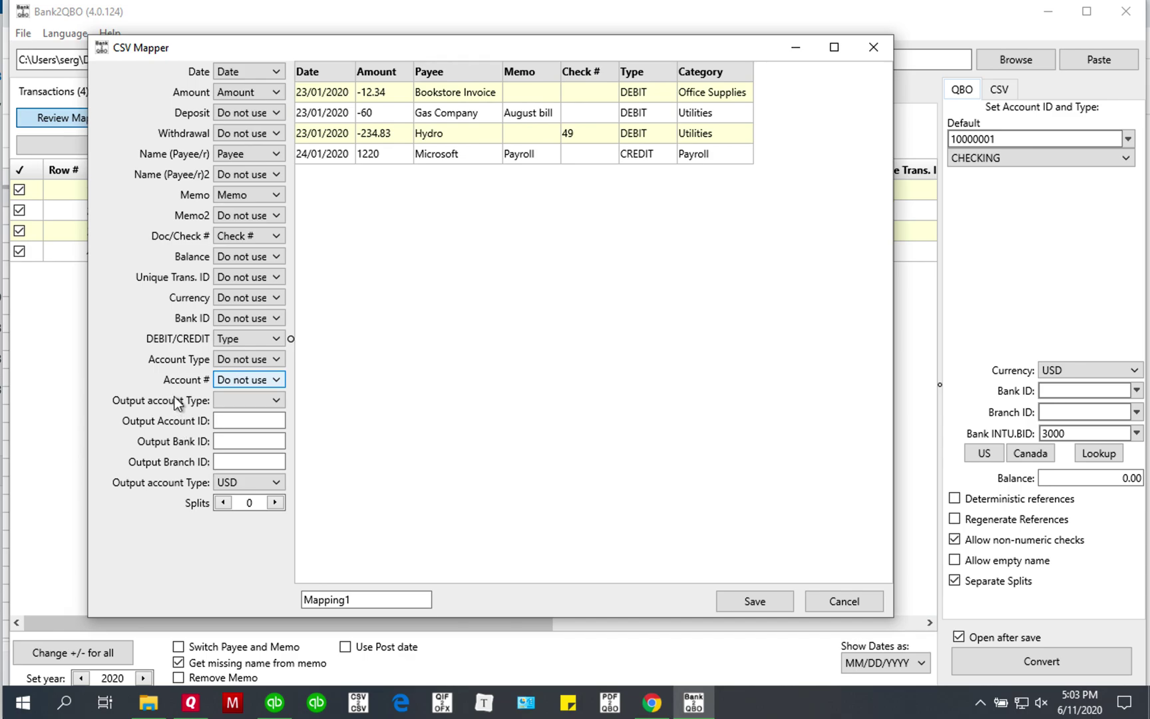
left_click(236, 398)
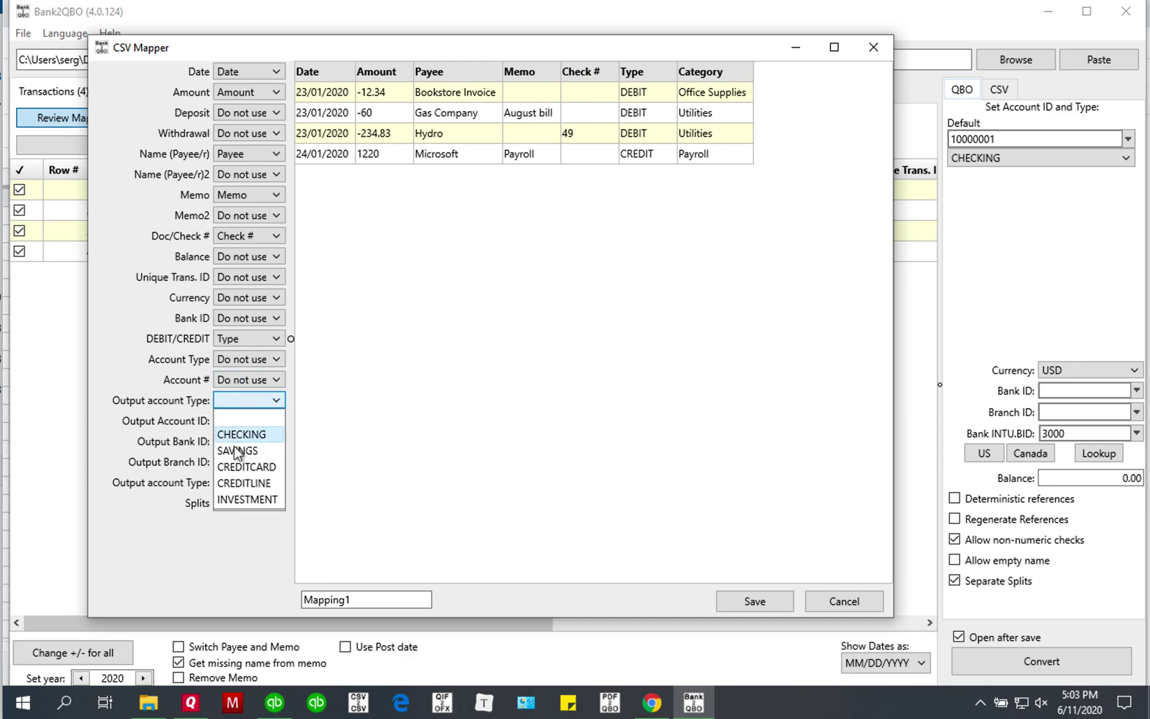
left_click(260, 399)
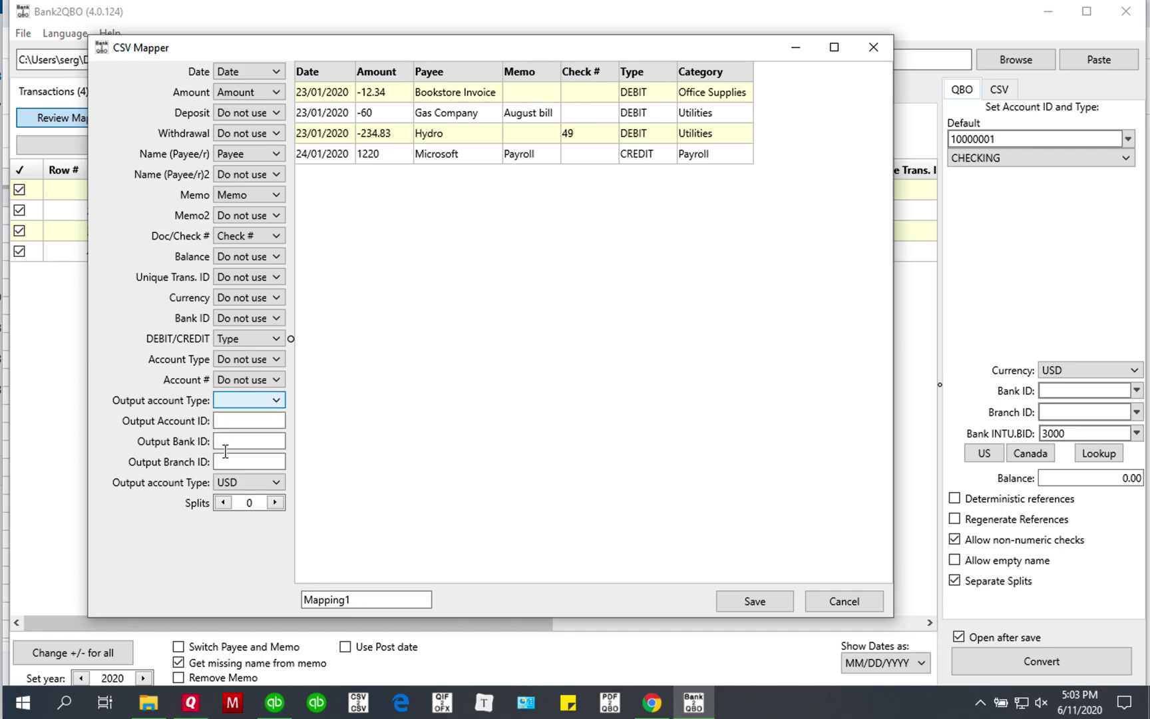
left_click(242, 360)
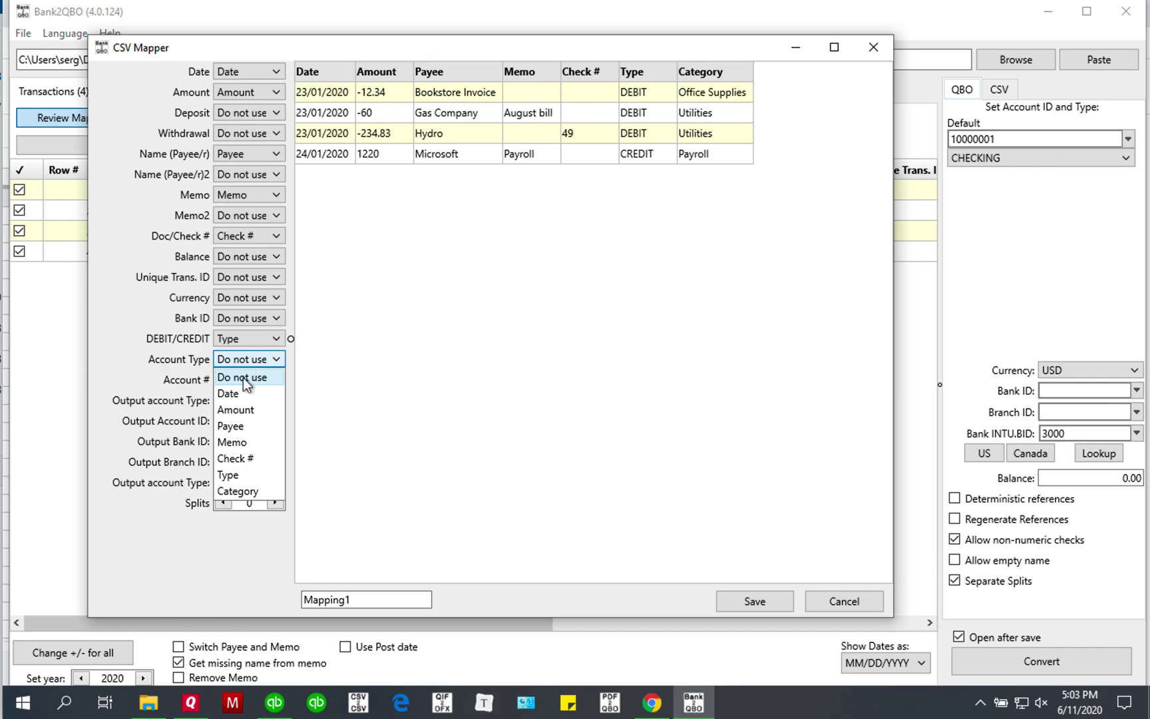
left_click(183, 357)
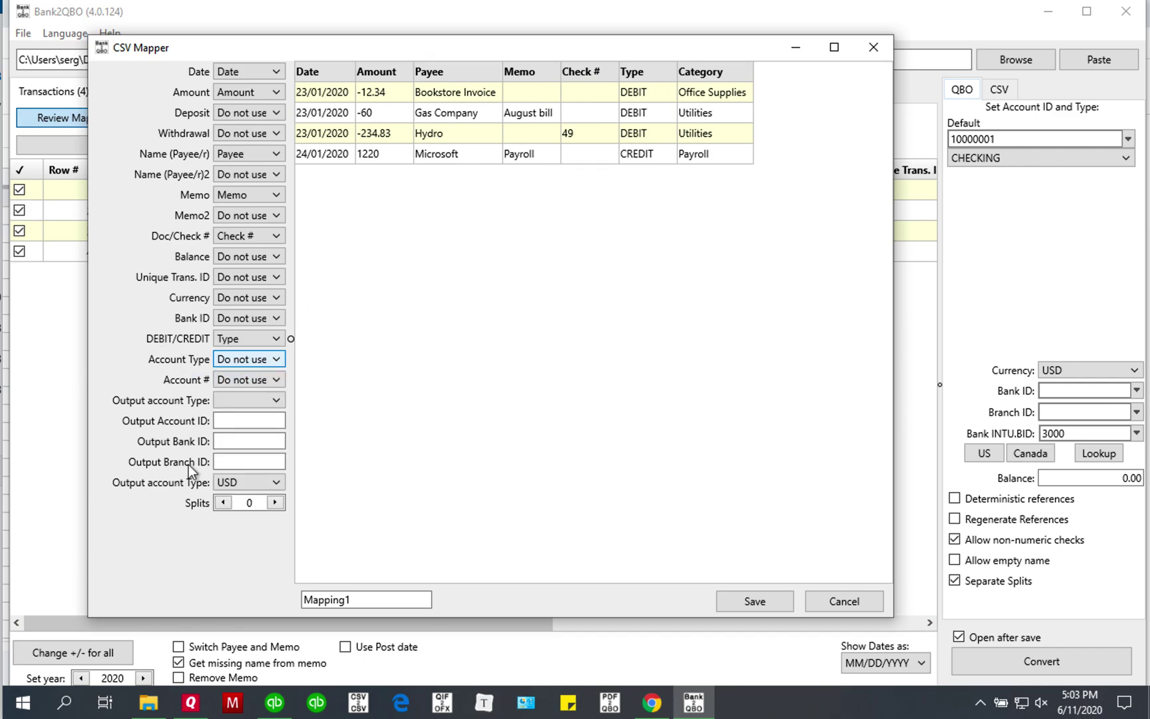
- Review the available output account types and the list of output currencies in the mapping
left_click(236, 403)
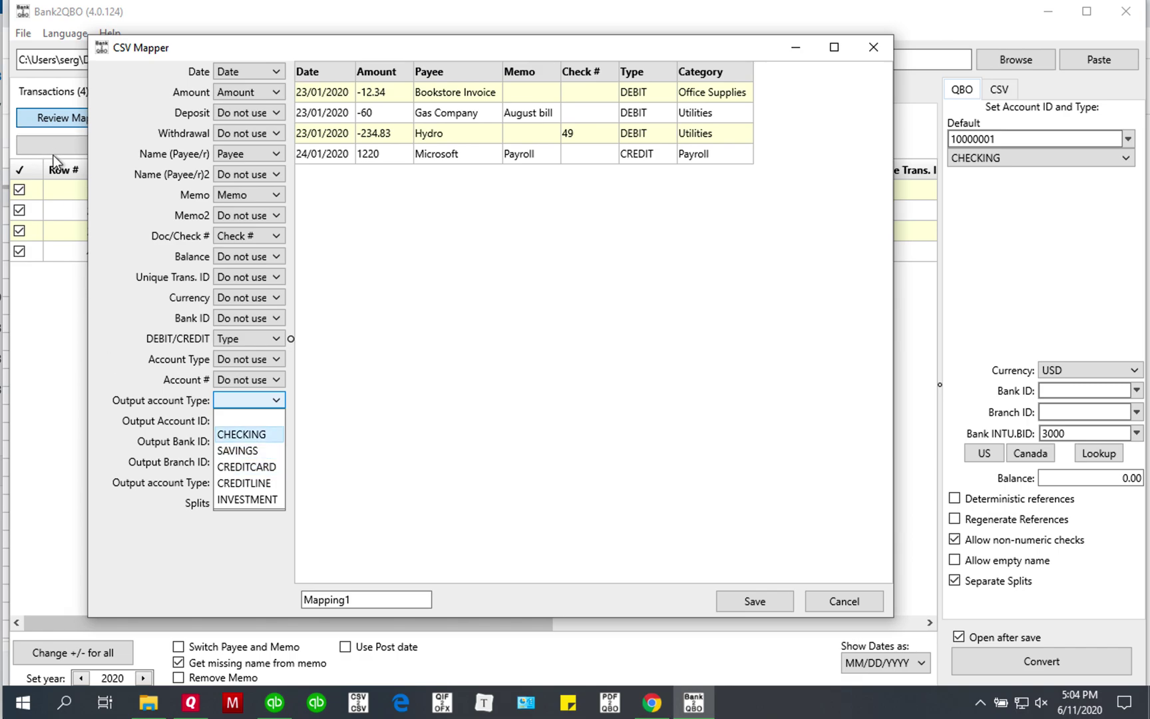
left_click(170, 471)
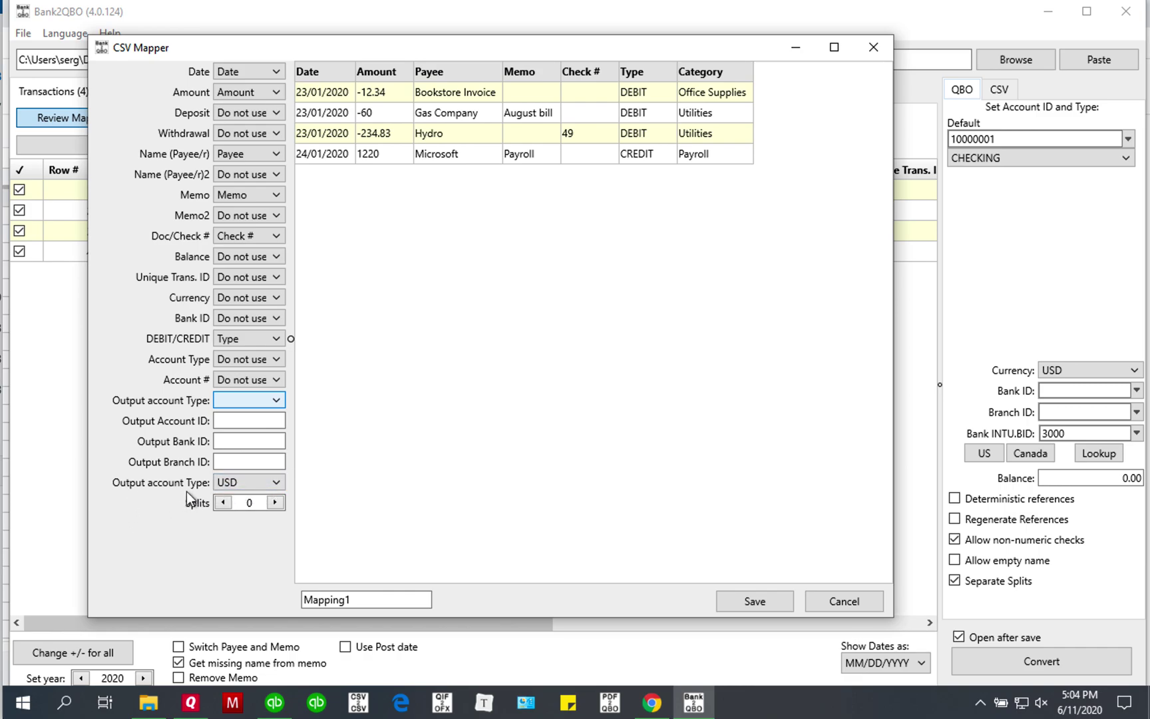
left_click(238, 484)
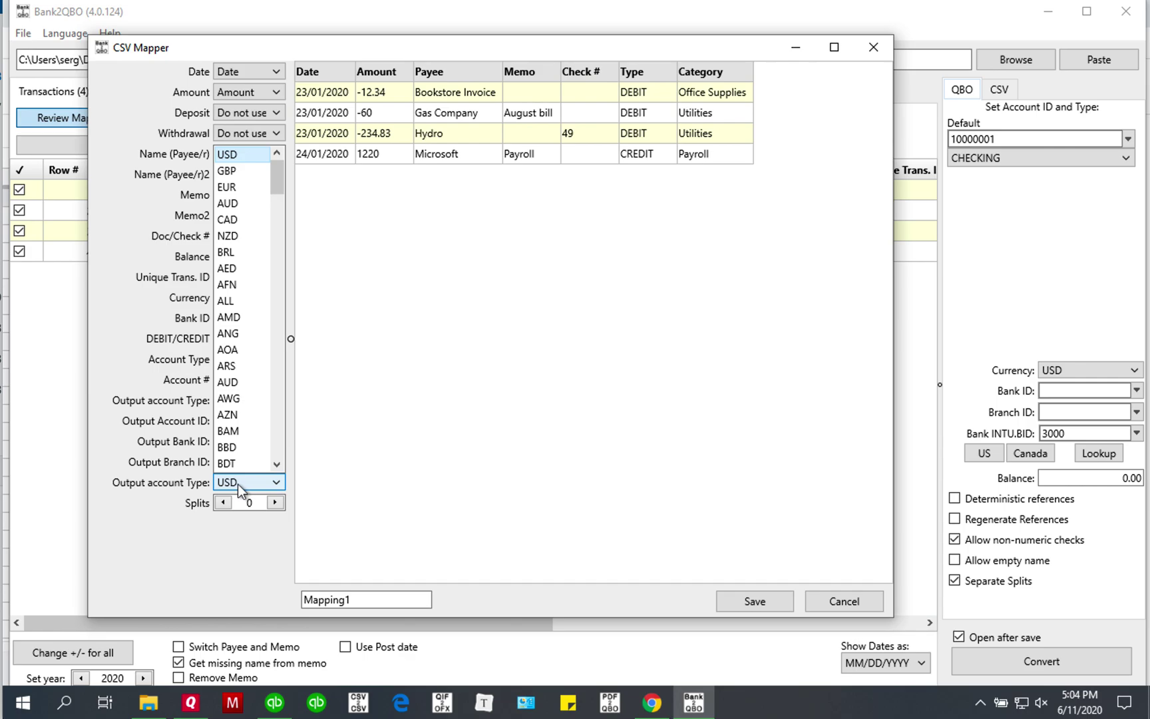
left_click(243, 481)
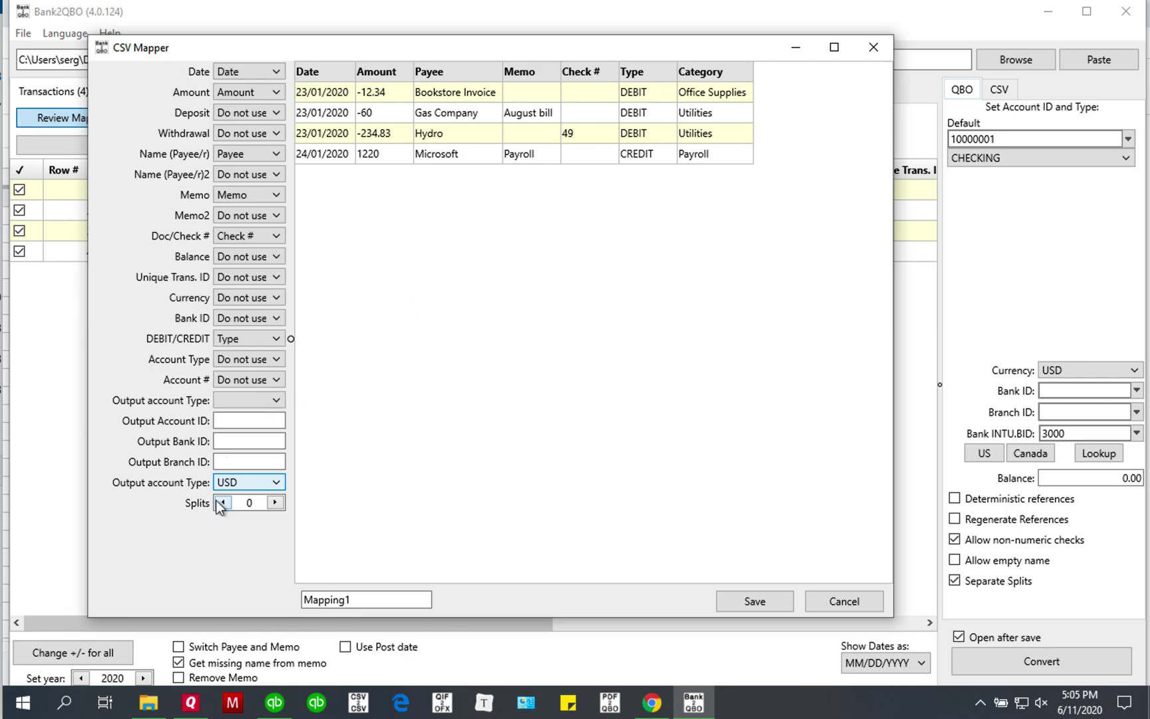
- Set the number of splits to 2 and inspect the column choices for Split 1 and Split Category 1
left_click(276, 504)
left_click(277, 504)
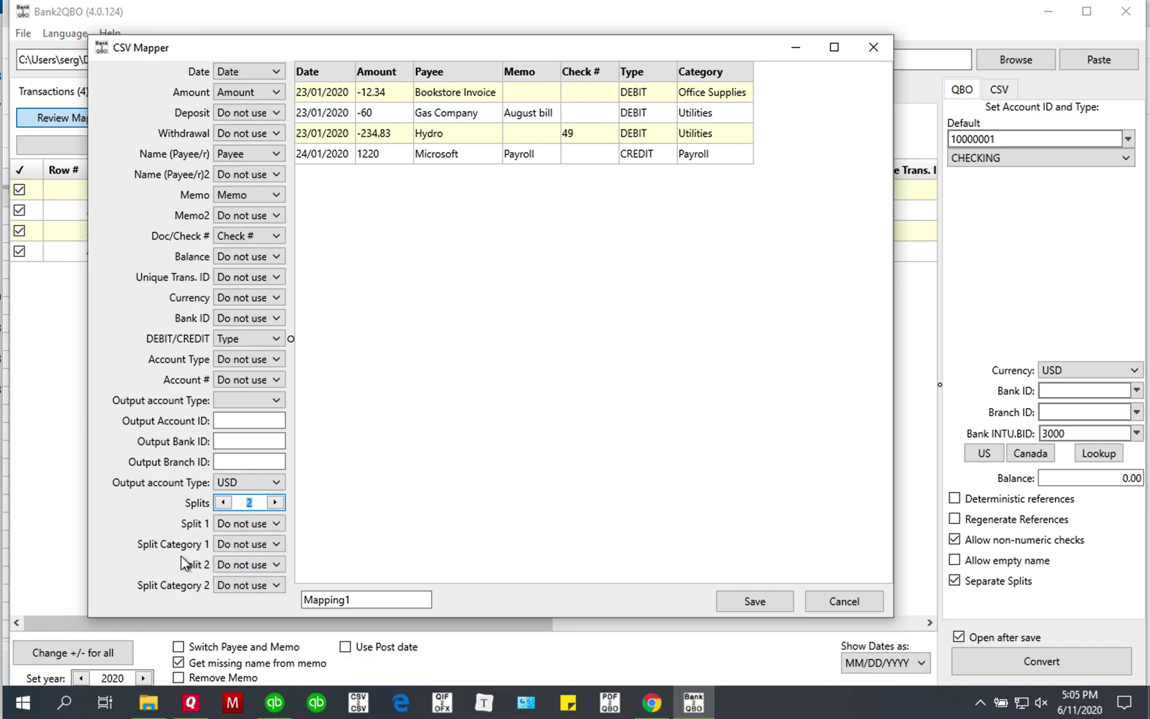
left_click(227, 529)
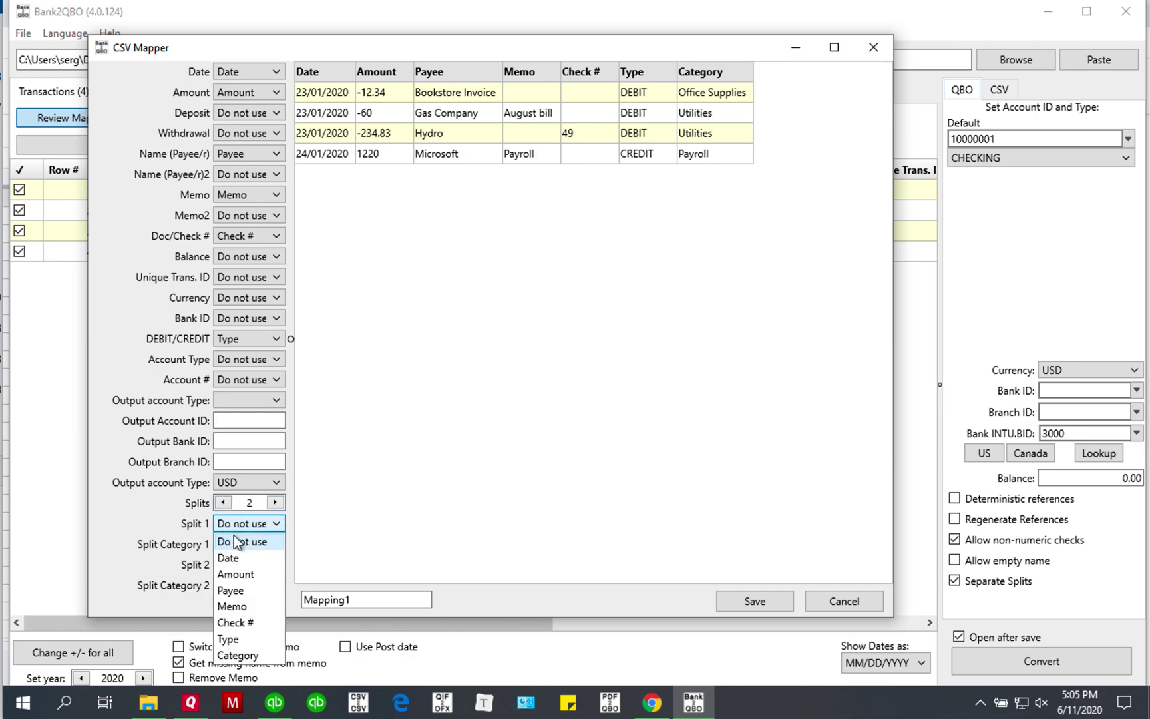
left_click(195, 529)
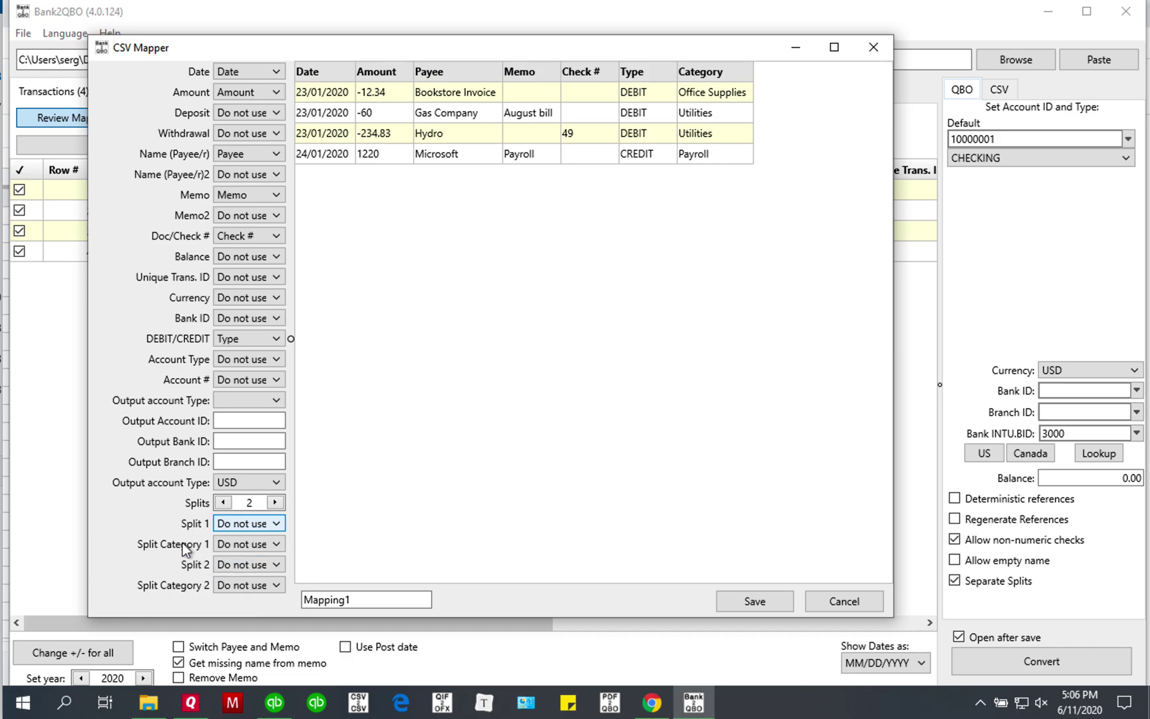
left_click(241, 547)
left_click(239, 547)
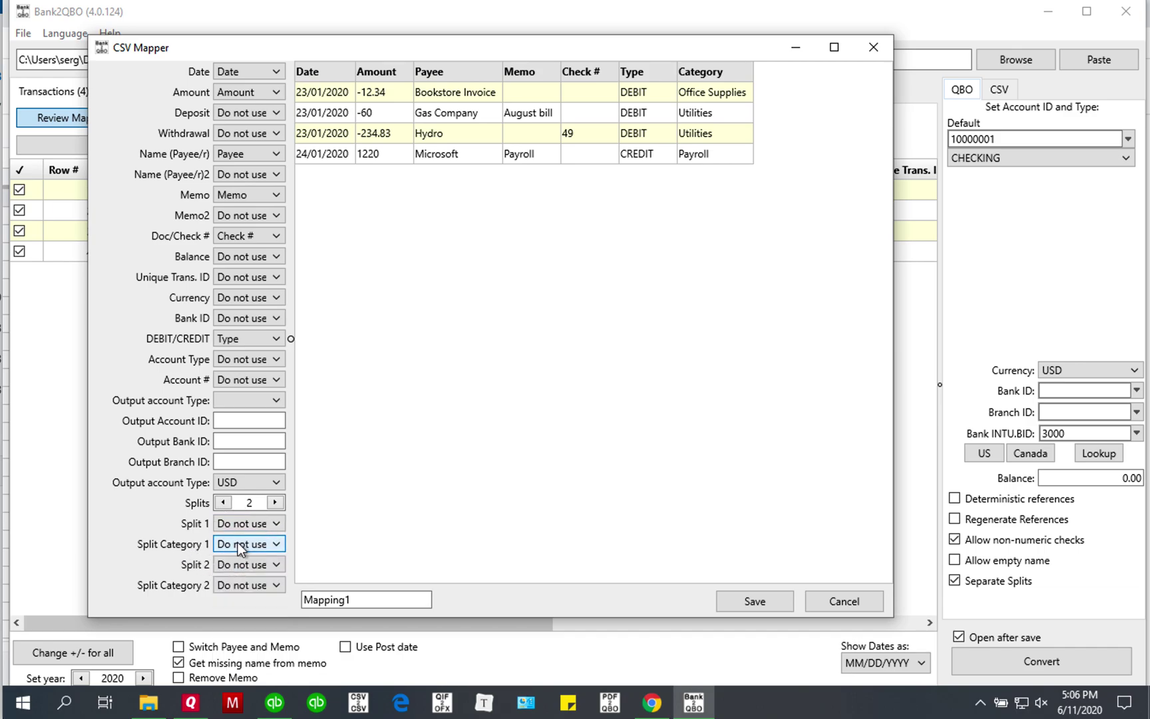
left_click(240, 525)
left_click(243, 525)
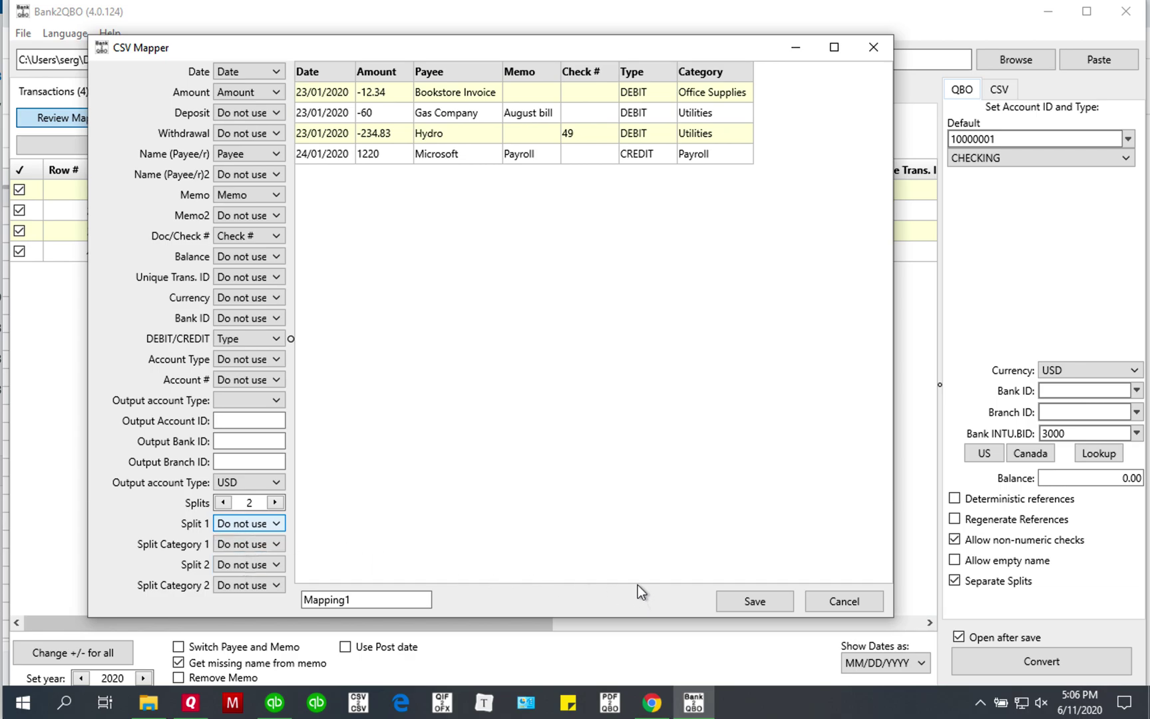
- Save the mapping under the name "bank checking" and open the list of saved mappings
mouse_move(365, 602)
left_mouse_down()
mouse_move(288, 597)
mouse_move(355, 591)
left_mouse_up()
left_click(355, 593)
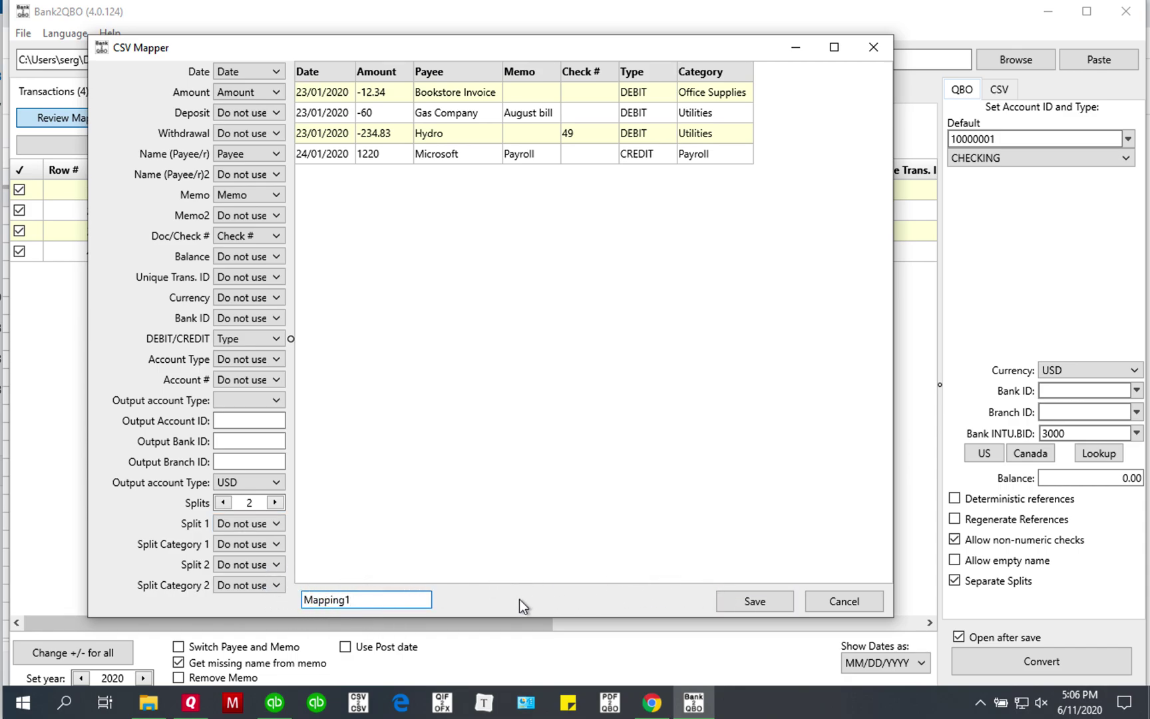
left_click_drag(381, 599, 181, 598)
type("Bank")
key("BackSpace")
key("BackSpace")
key("BackSpace")
key("BackSpace")
type("bank checking")
left_click(759, 602)
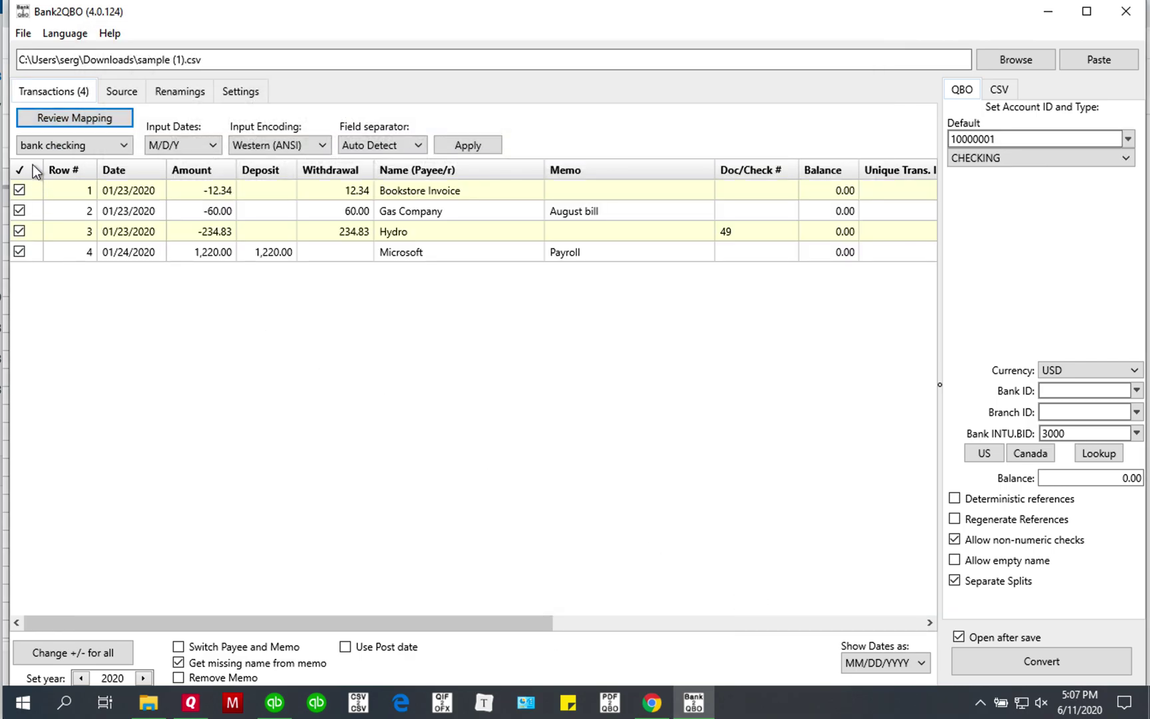
left_click(83, 147)
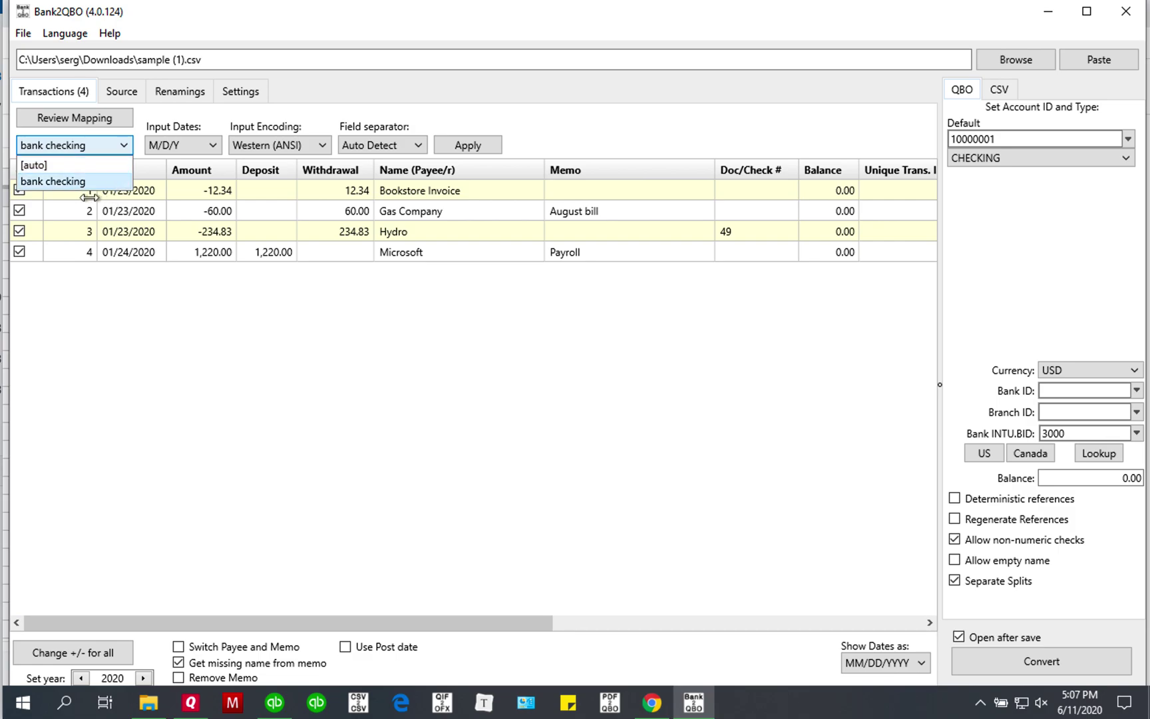